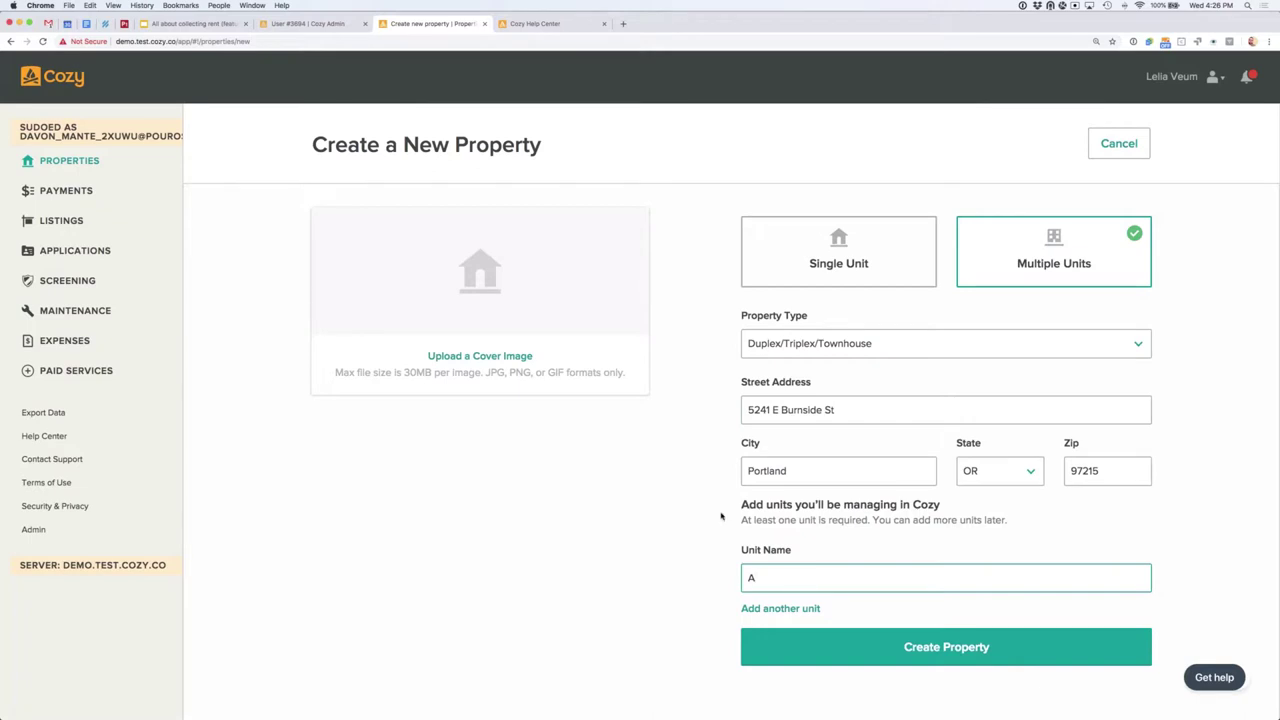
key("Tab")
left_click(768, 609)
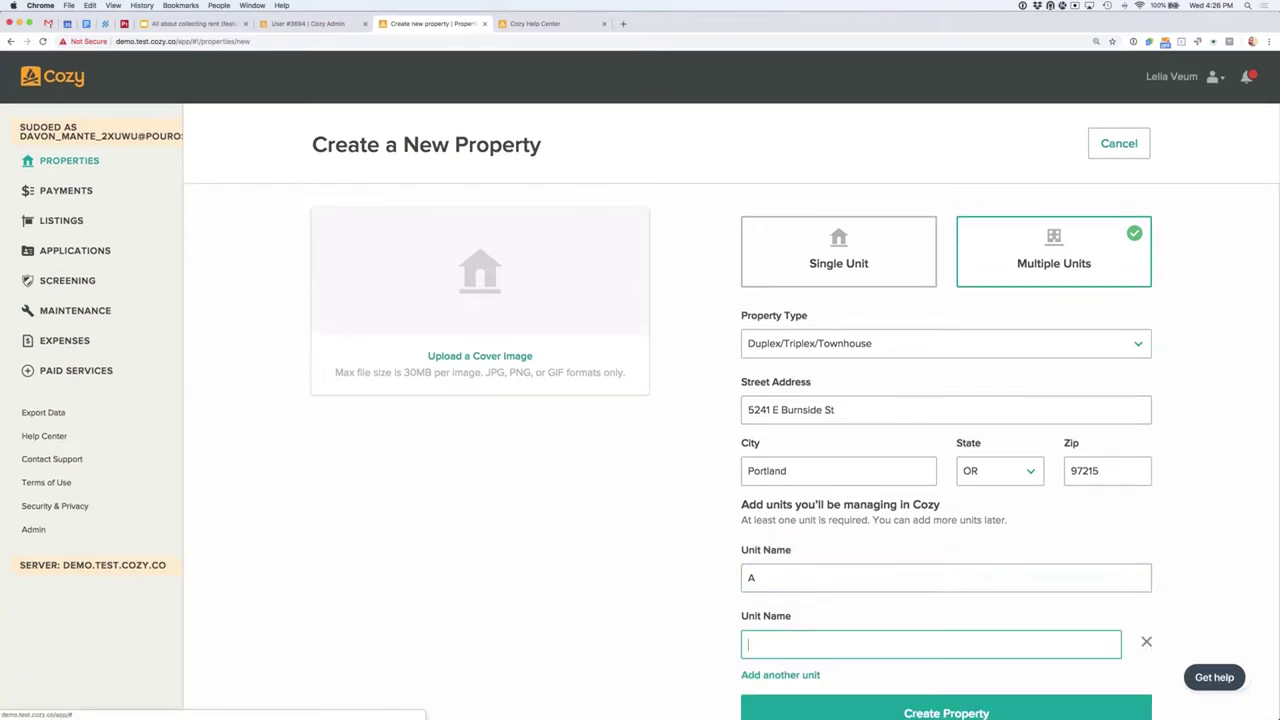
type("B")
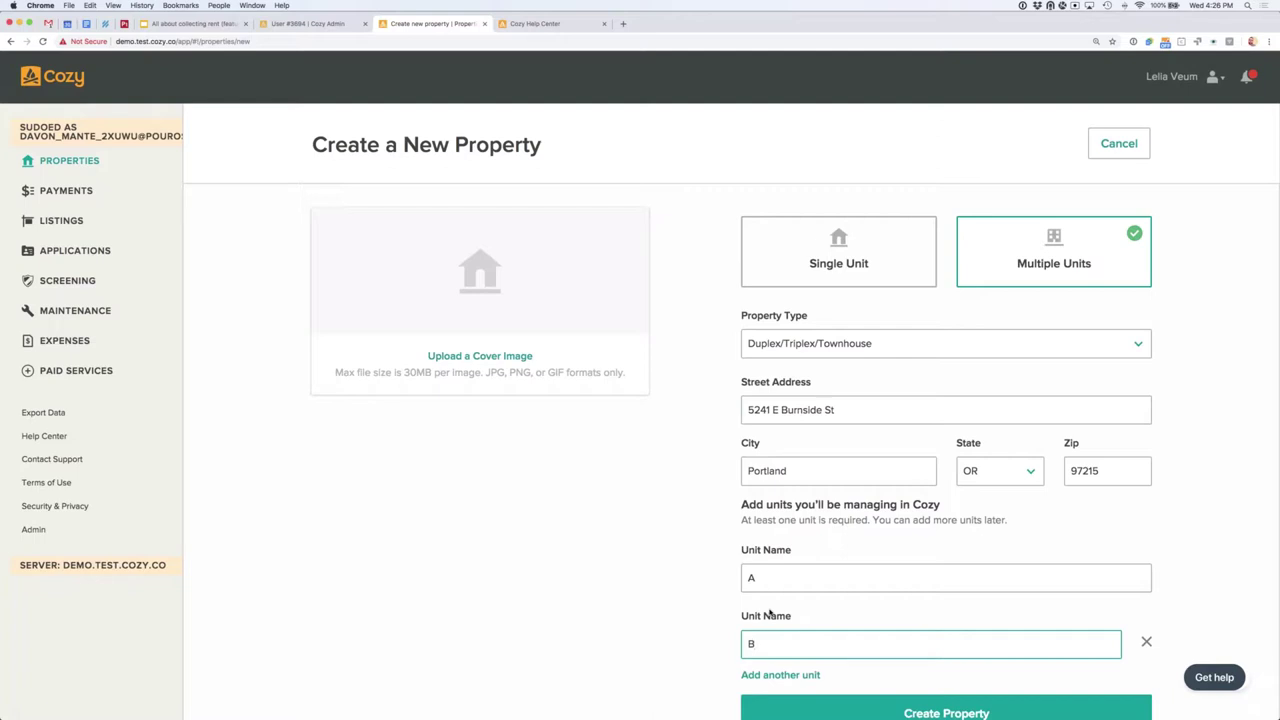
scroll(760, 560, "down", 1)
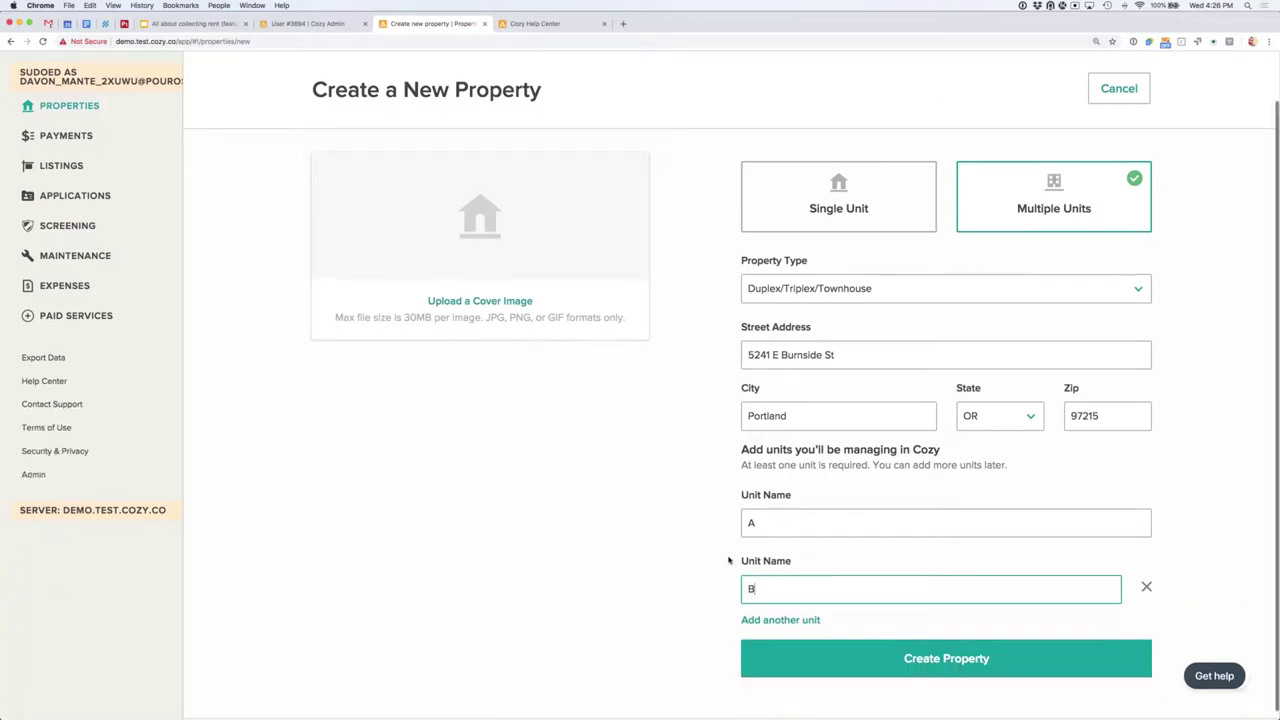
left_click(846, 657)
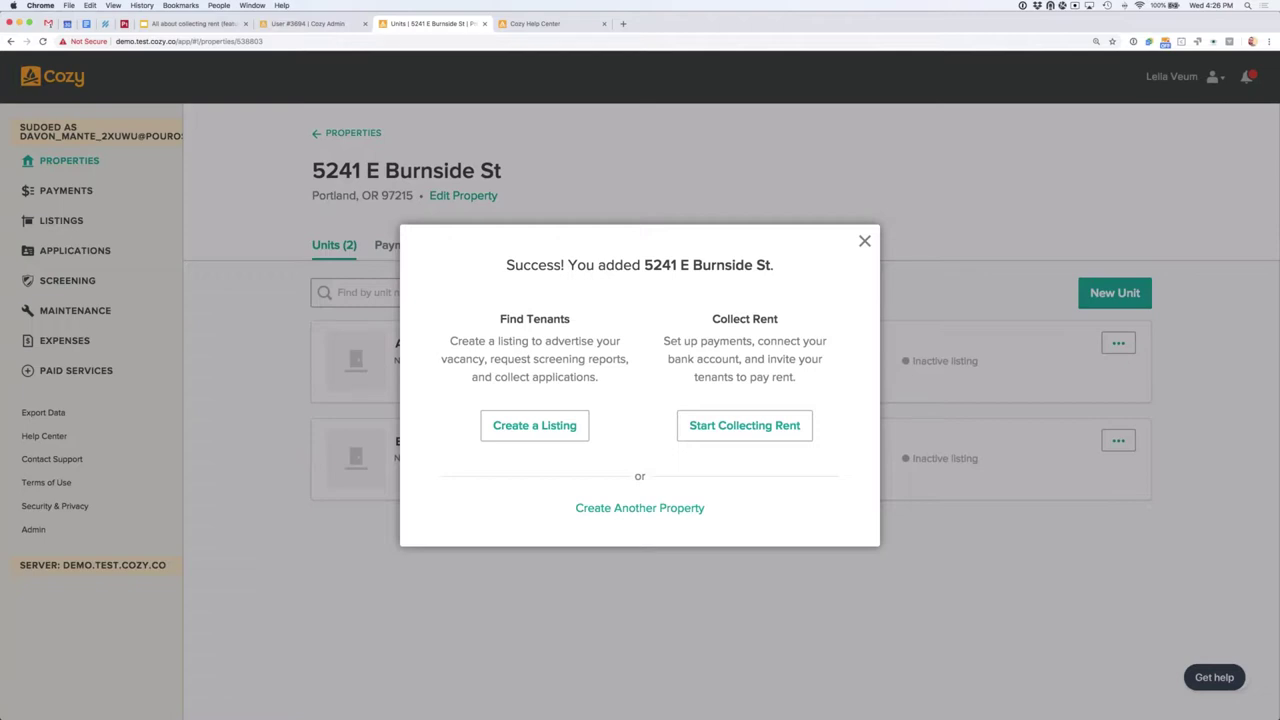
Step: Choose Start Collecting Rent from the property-created confirmation
left_click(747, 437)
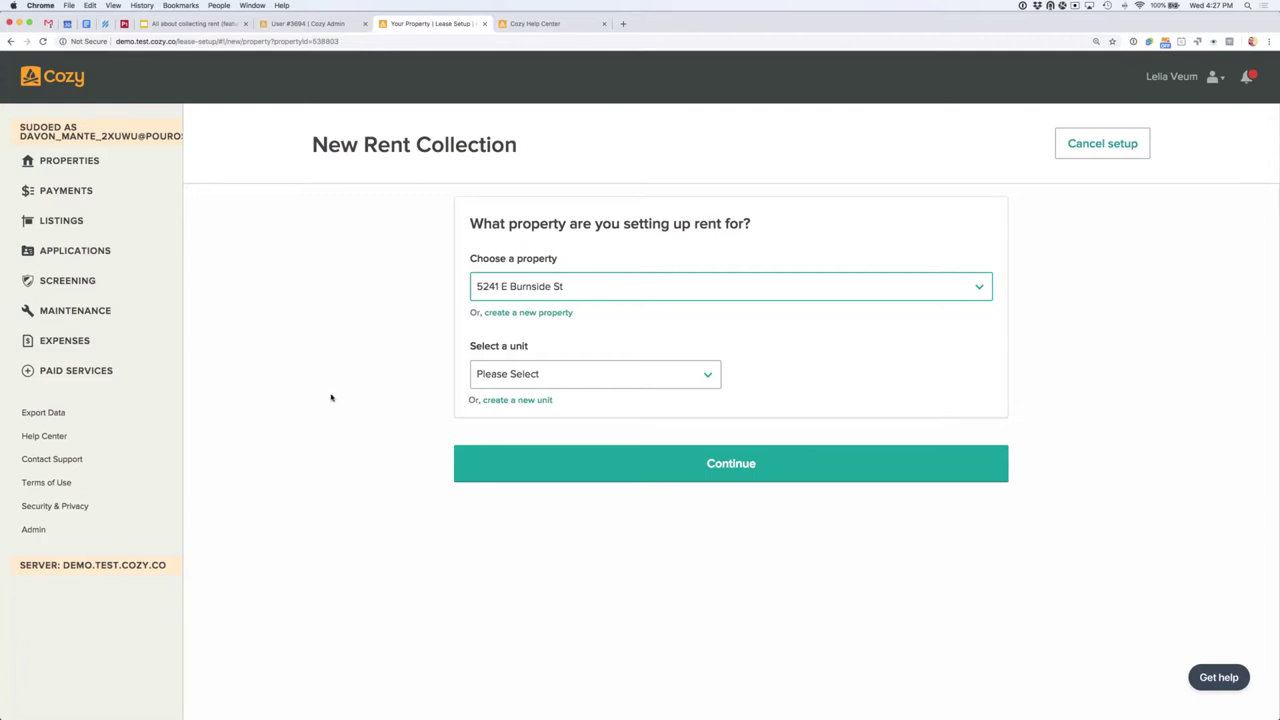
Step: Select unit B for rent collection and continue to the lease dates
left_click(663, 374)
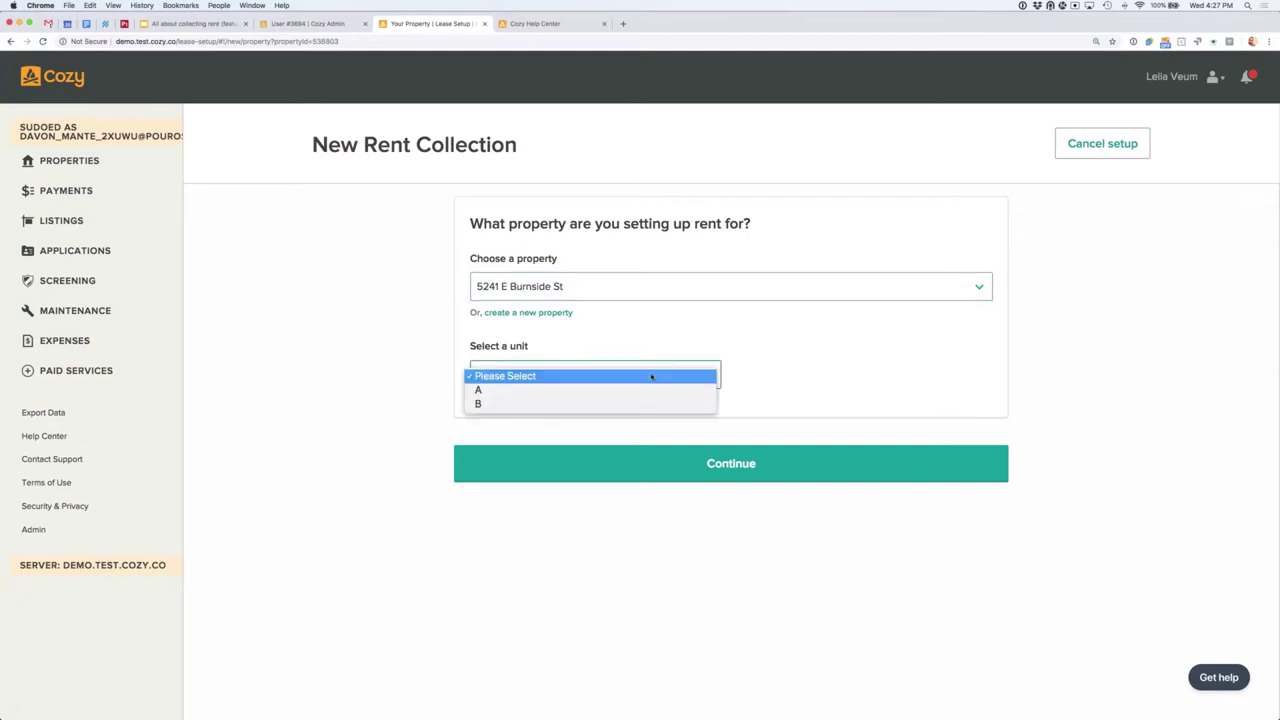
left_click(590, 403)
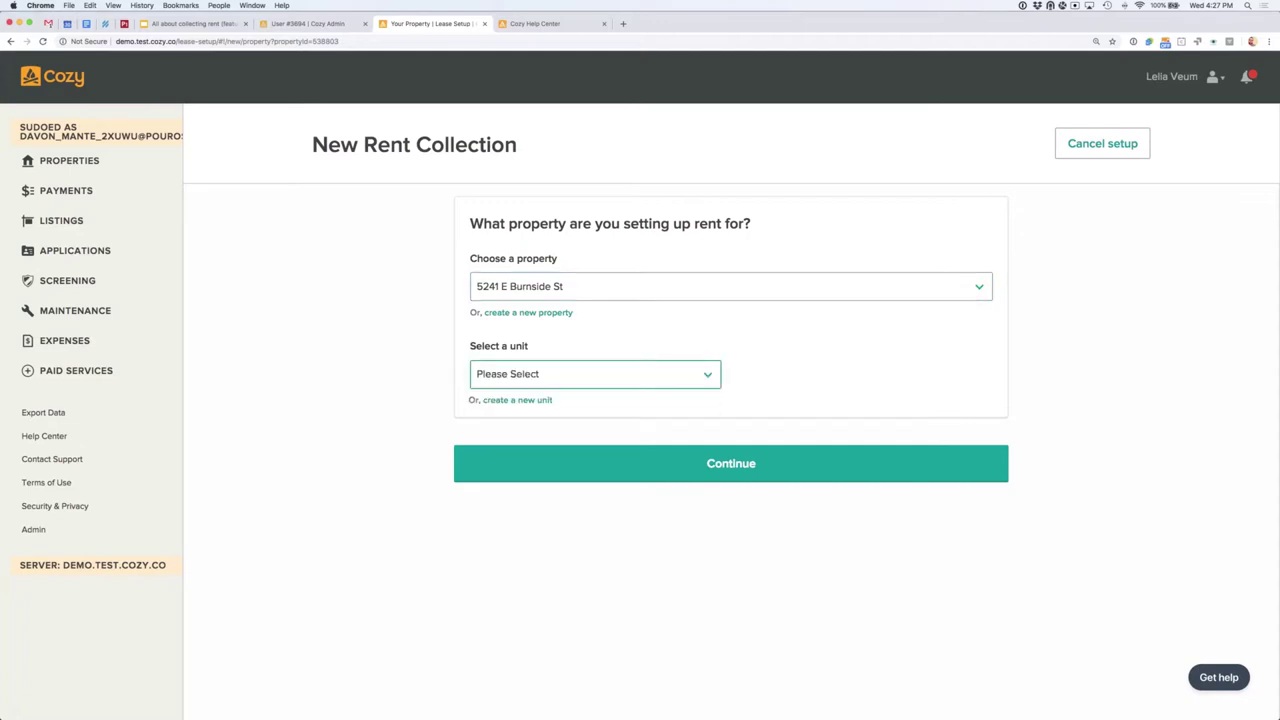
left_click(651, 469)
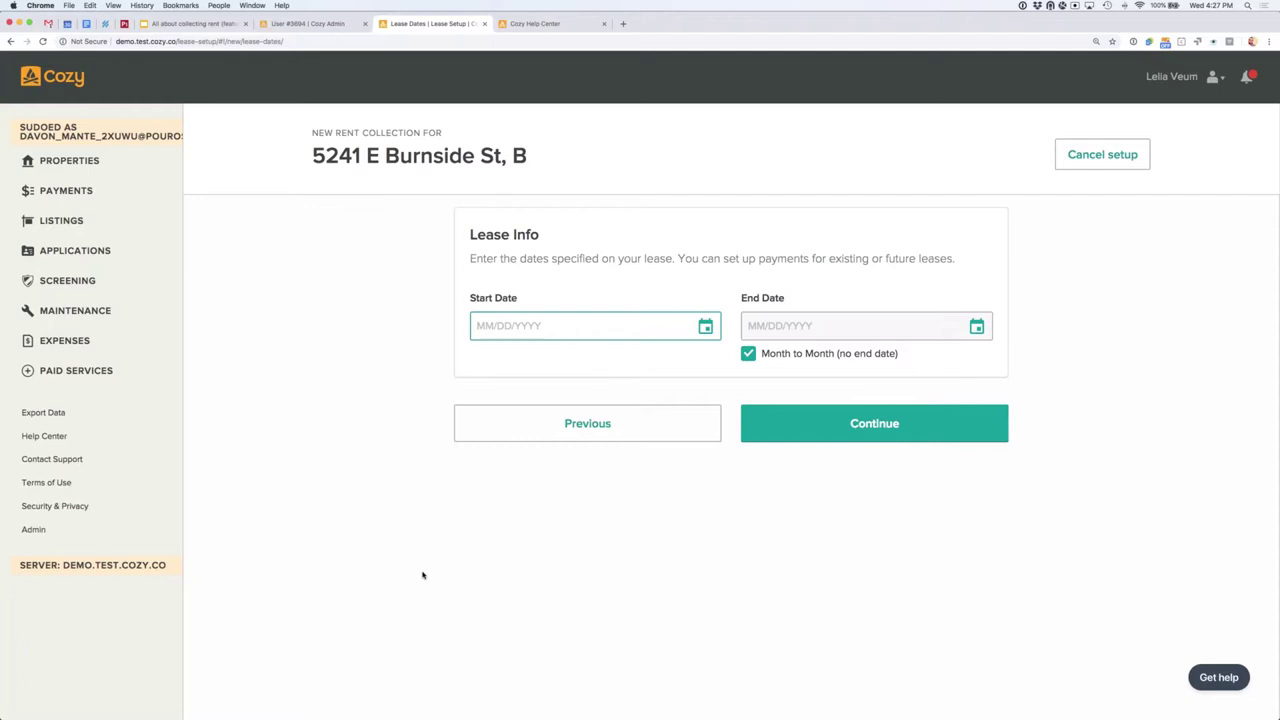
Step: Turn off Month to Month and set the lease start date to June 1, 2019
left_click(747, 354)
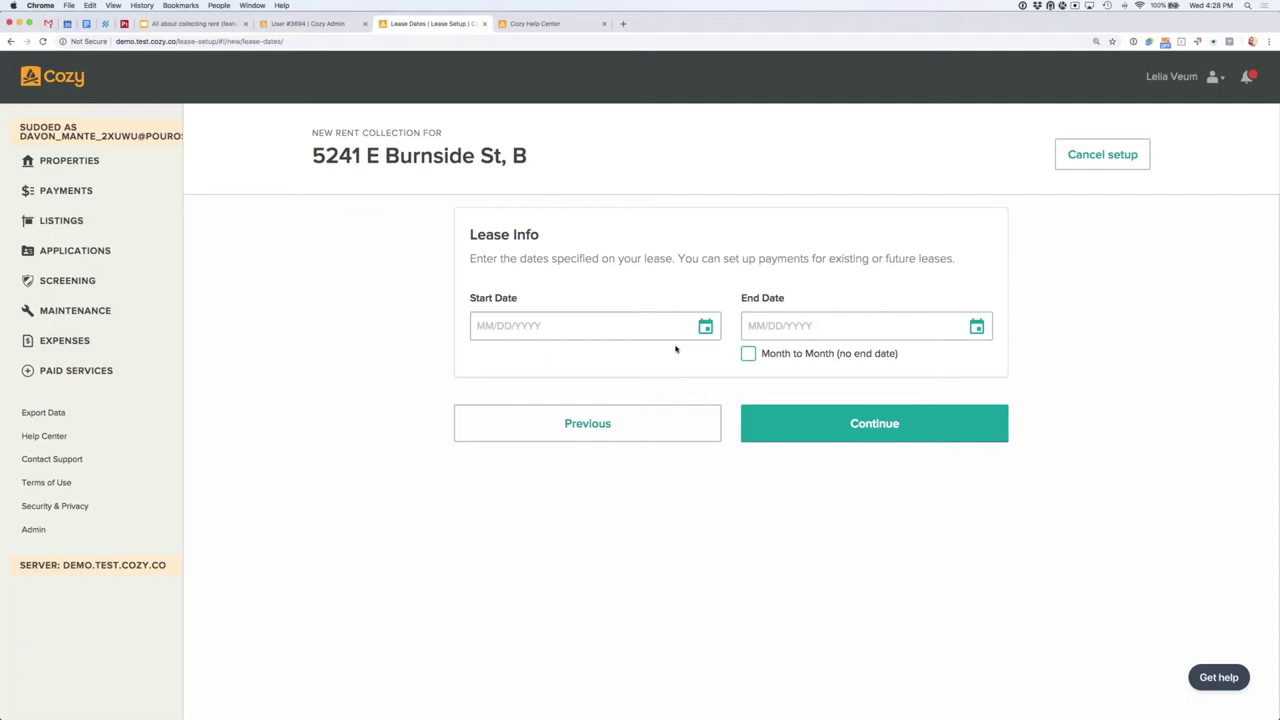
left_click(705, 326)
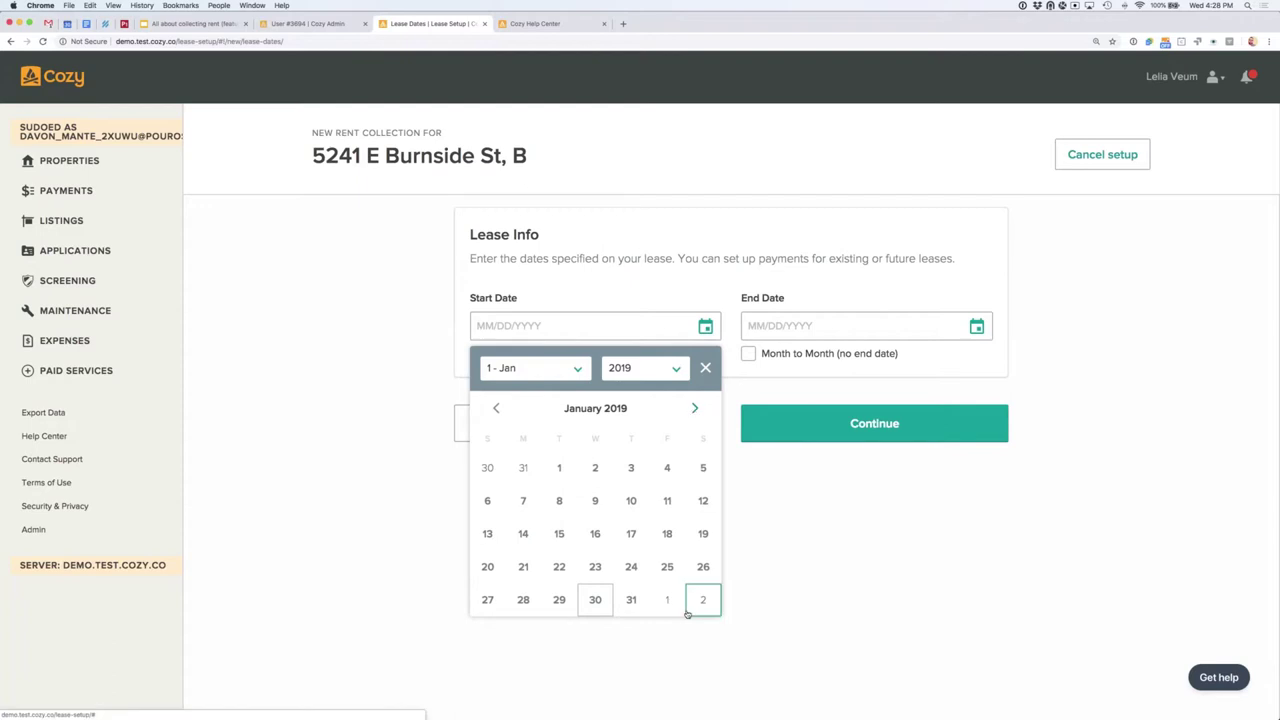
left_click(696, 410)
left_click(696, 410)
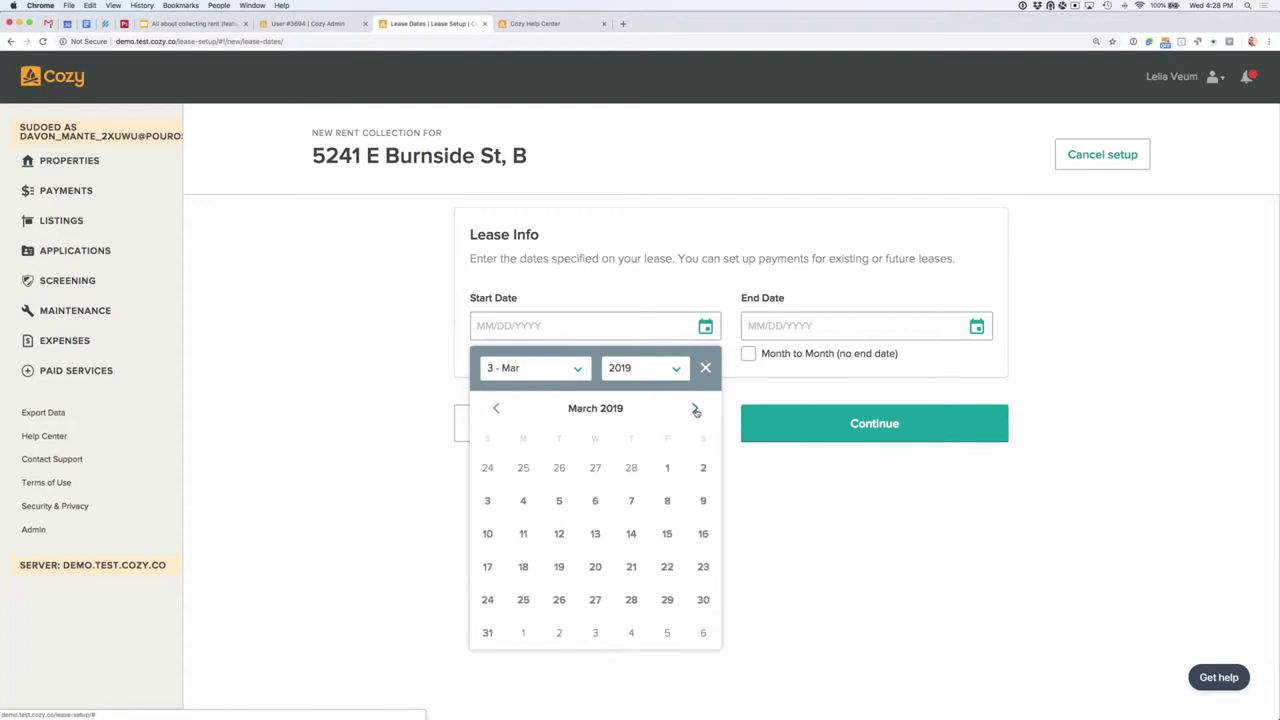
left_click(696, 410)
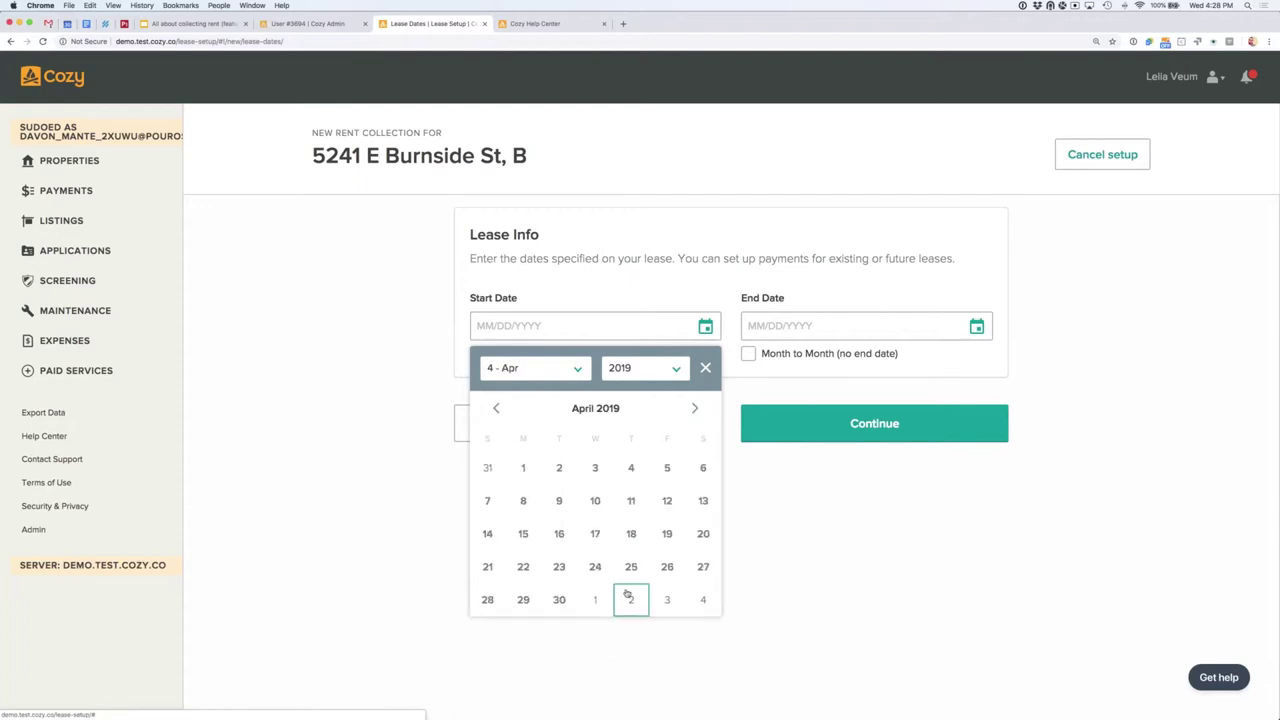
left_click(695, 410)
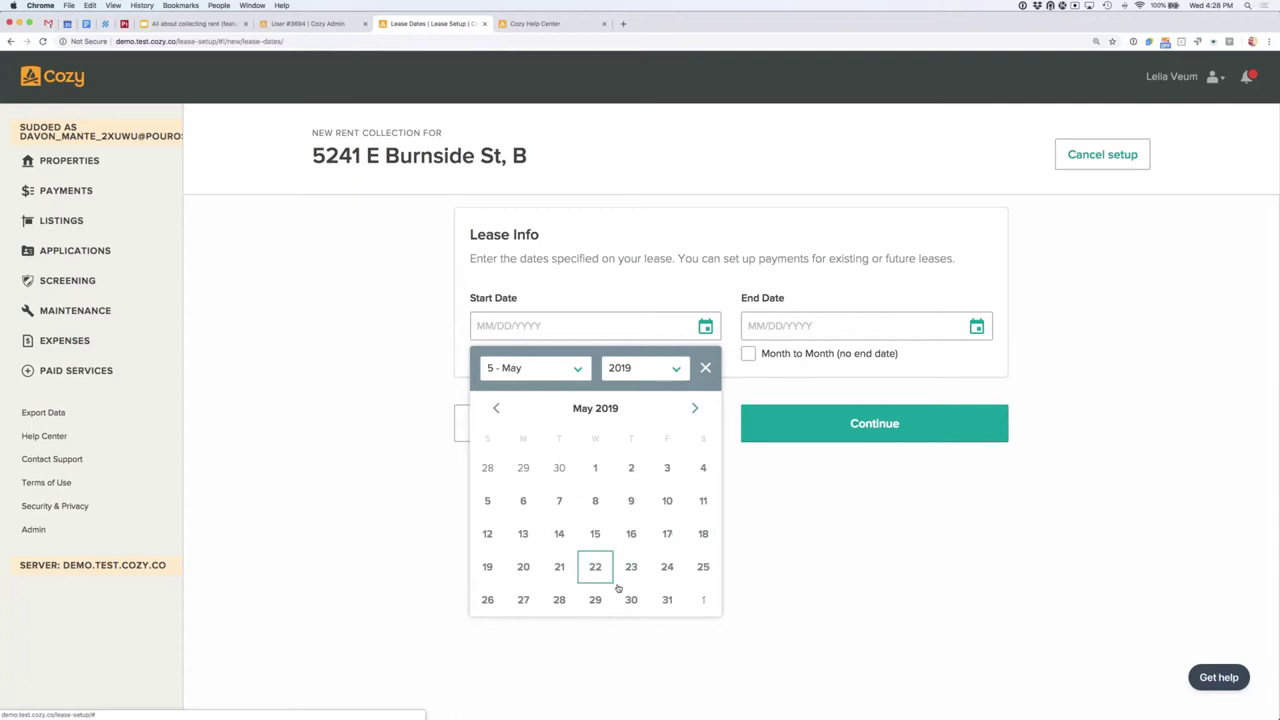
left_click(703, 596)
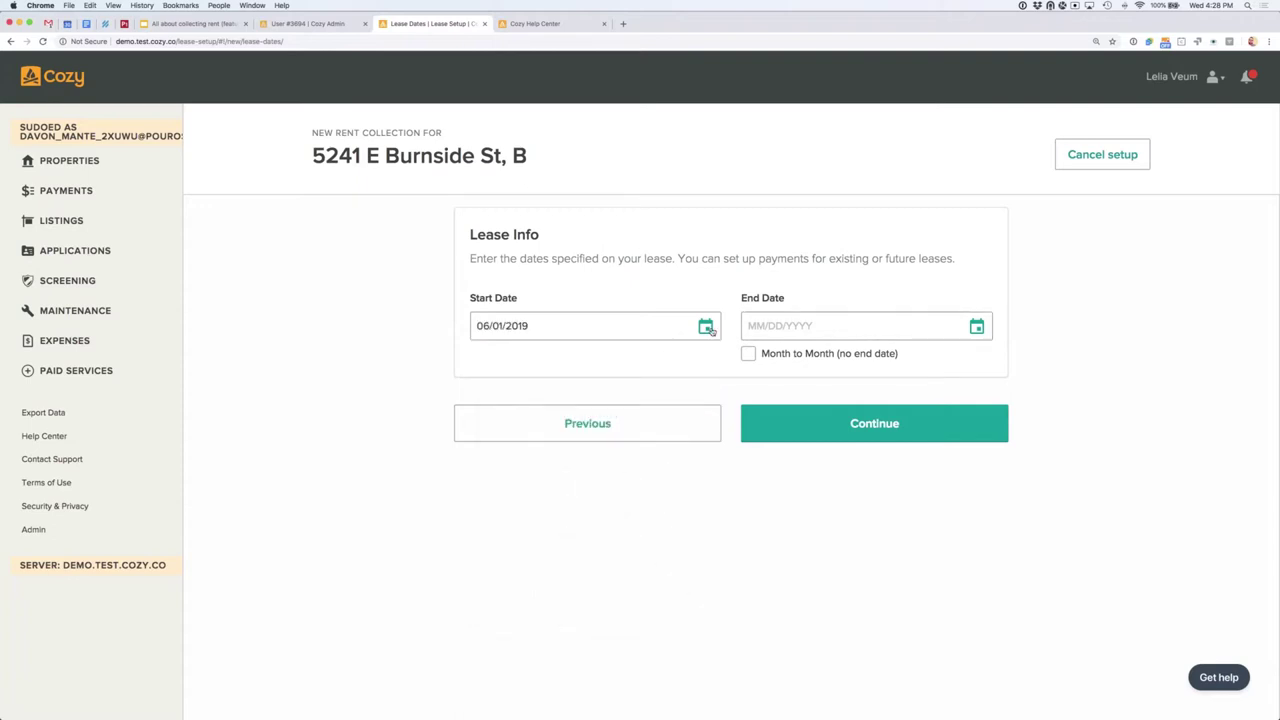
Step: Set the lease end date to June 1, 2020 and continue to tenants
left_click(976, 326)
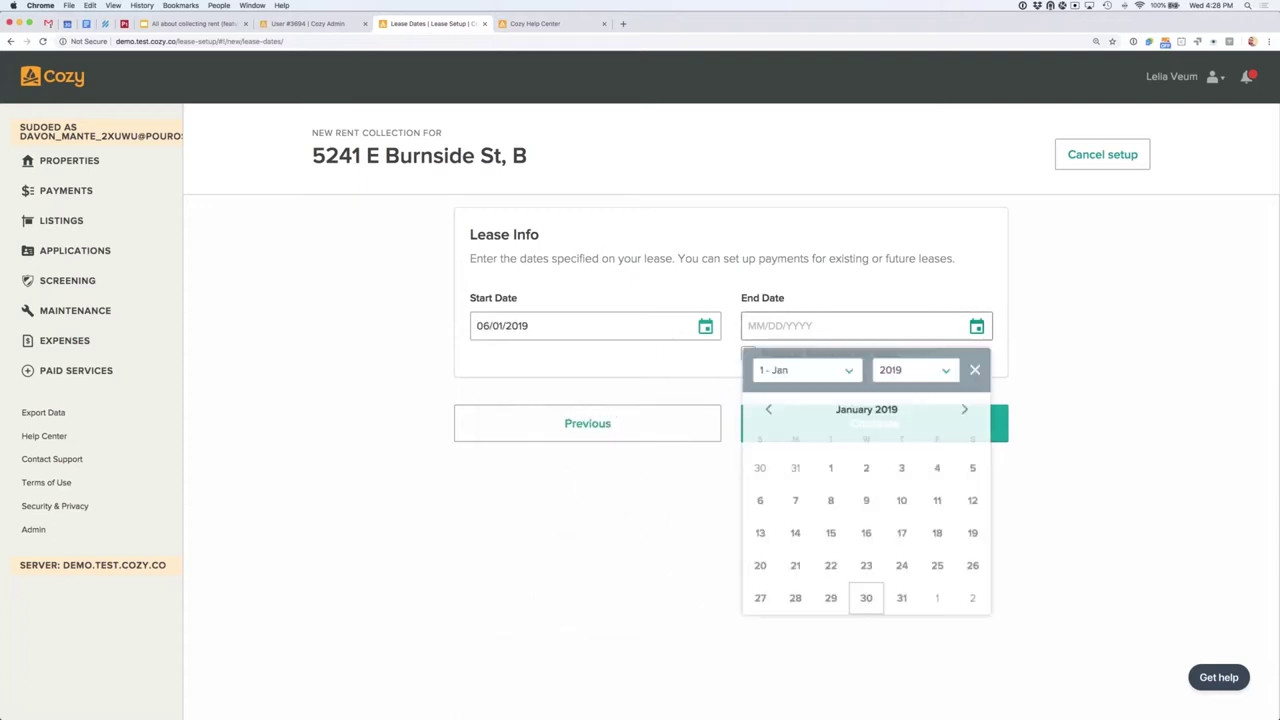
left_click(945, 370)
left_click(889, 383)
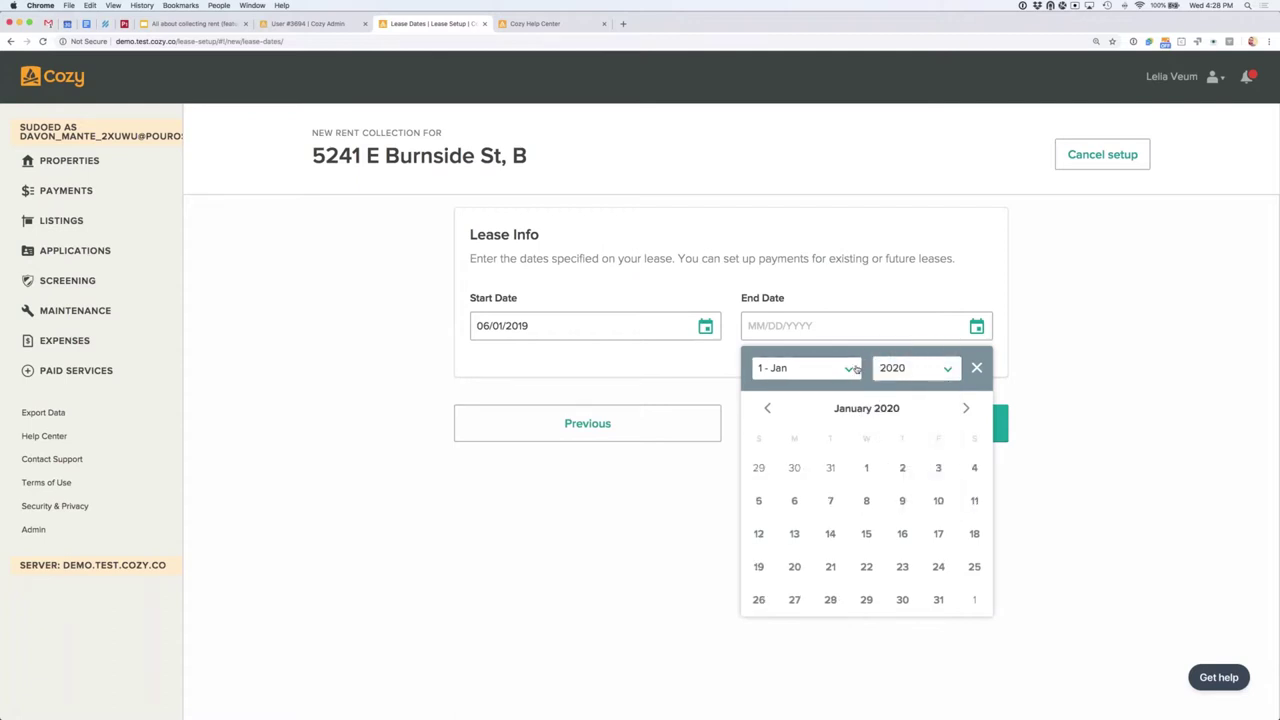
left_click(805, 368)
left_click(816, 440)
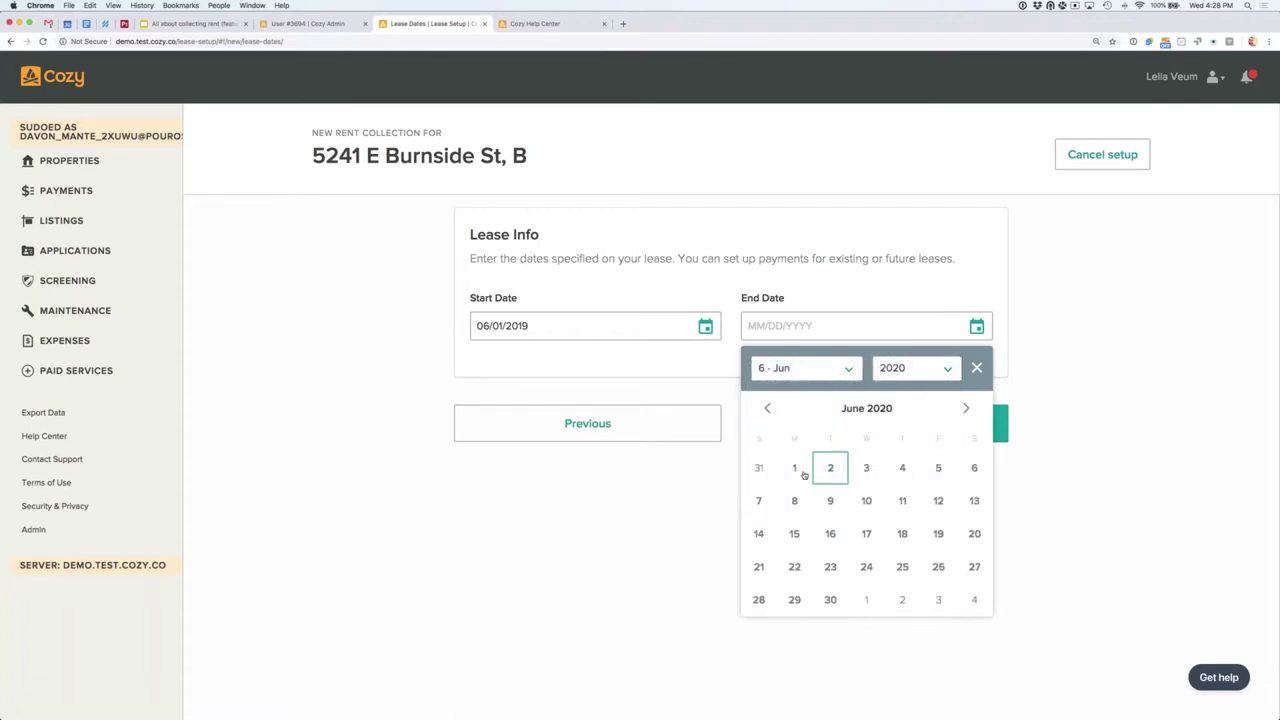
left_click(794, 467)
left_click(831, 438)
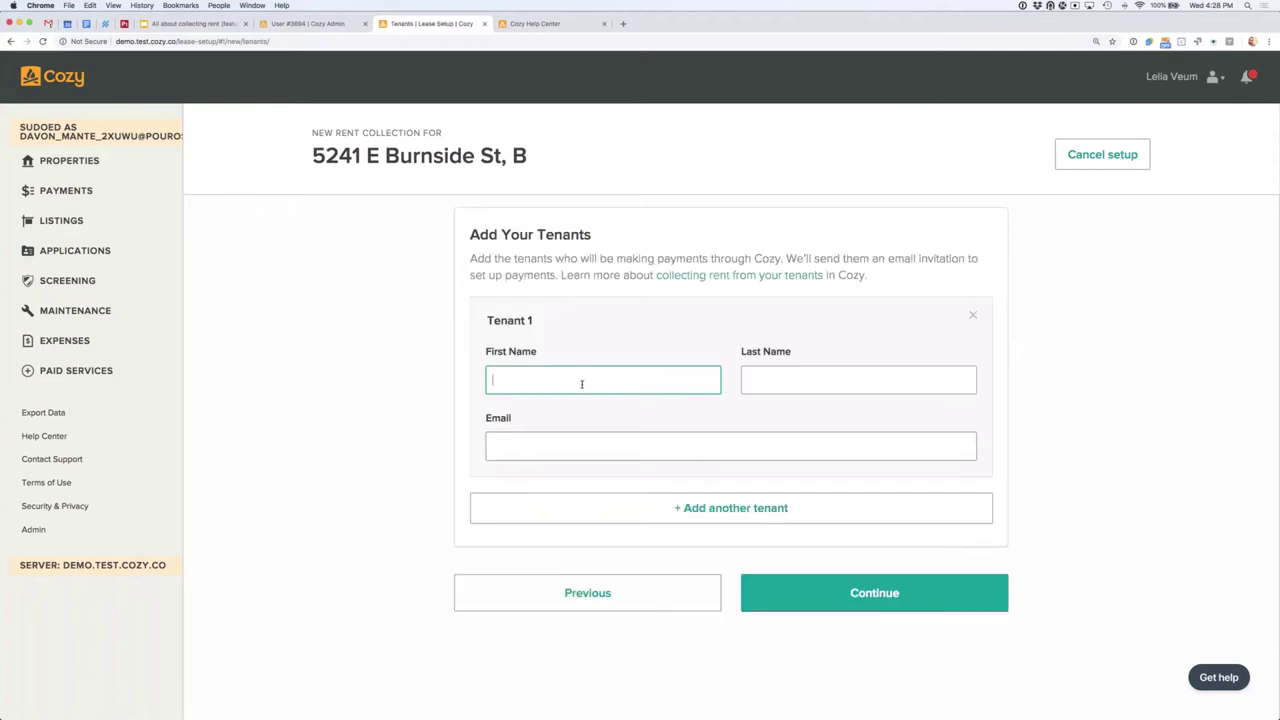
Step: Enter Tenant 1's first name, last name and e-mail address, then continue
key("Tab")
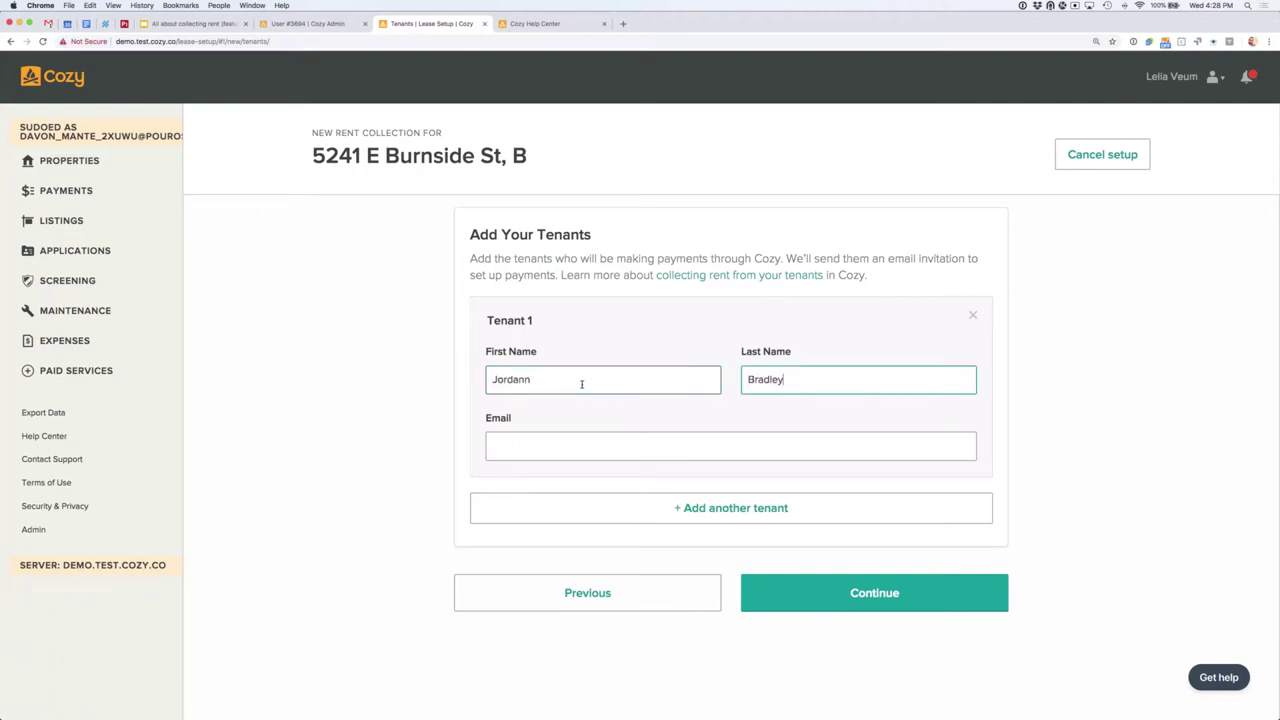
key("Tab")
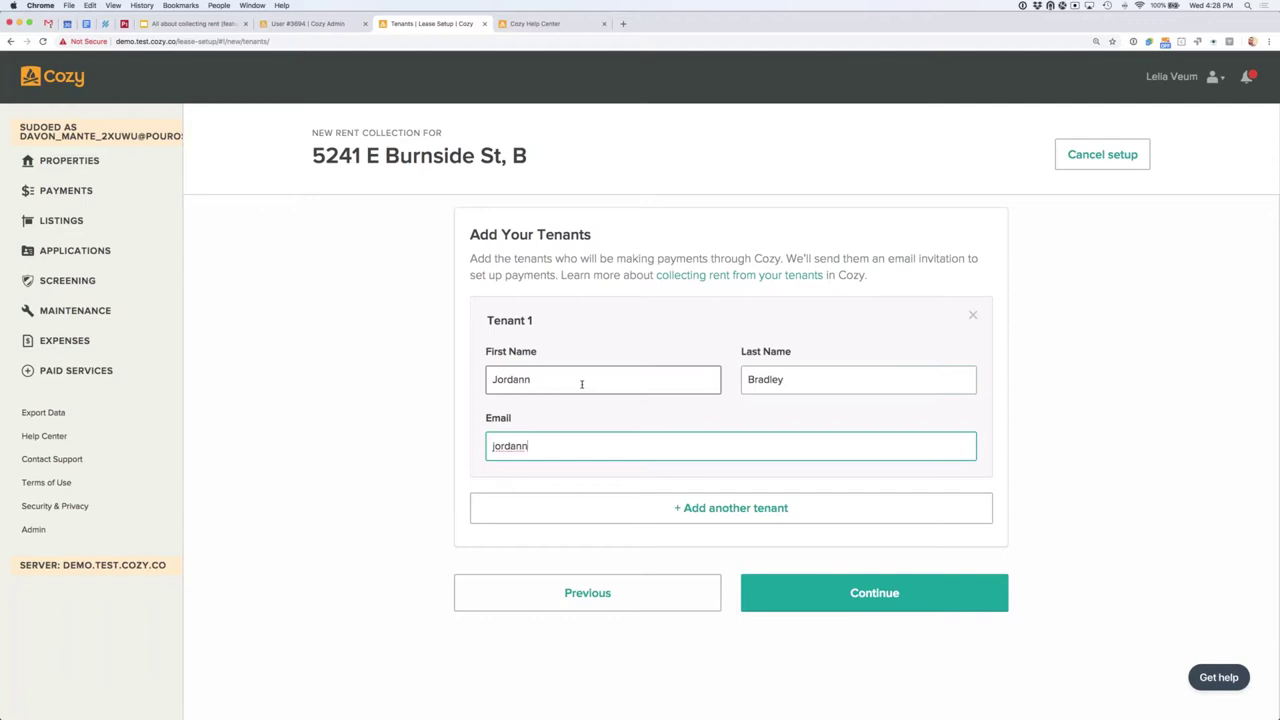
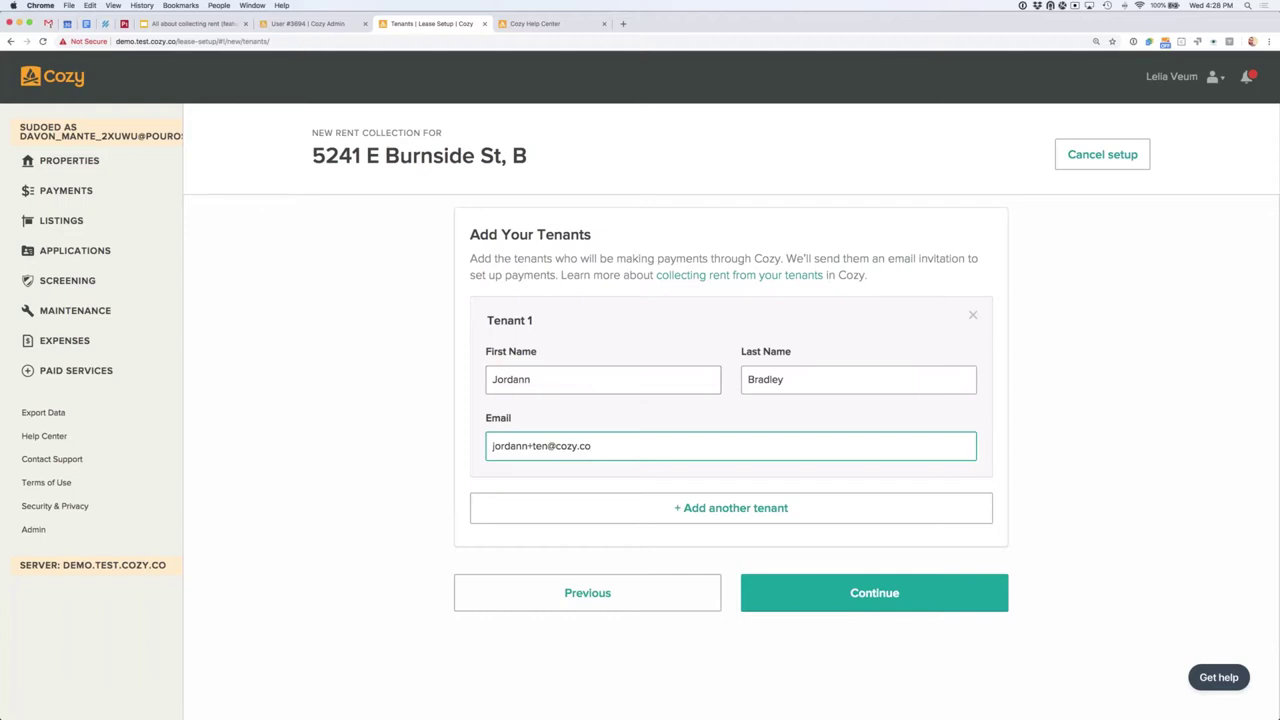
left_click(897, 600)
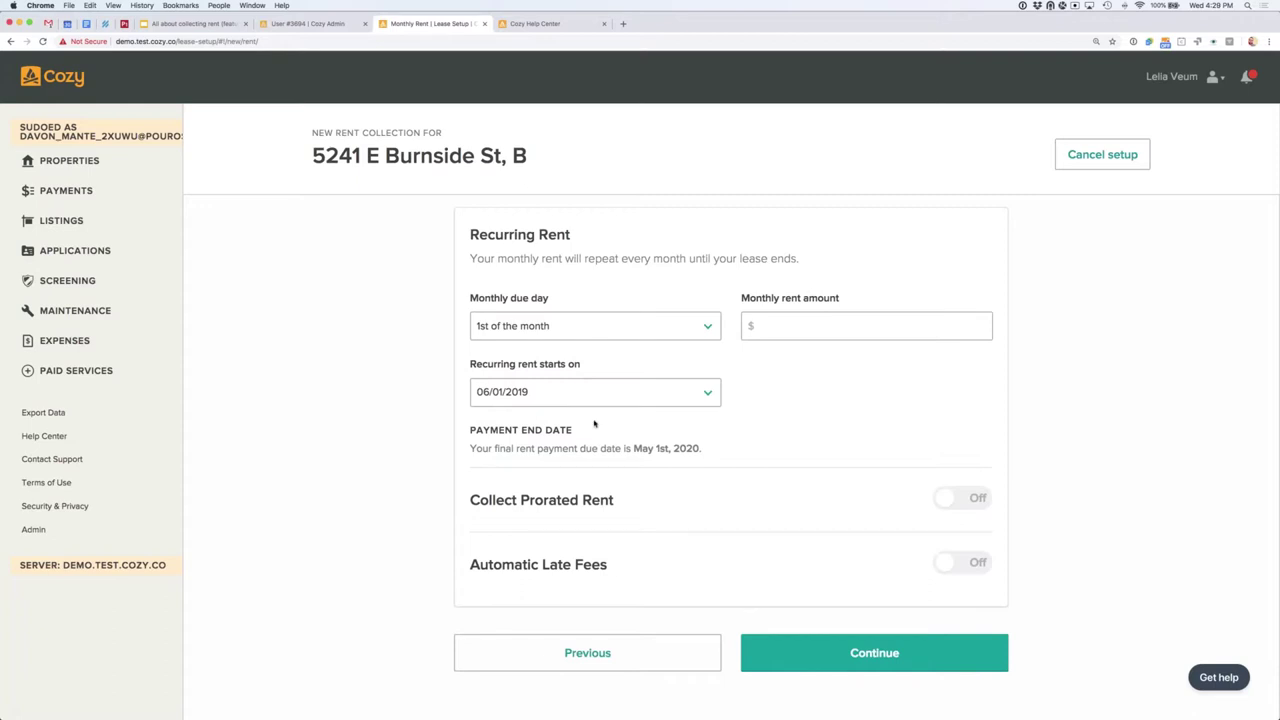
Step: Set monthly rent to 2000, due on the 1st, starting 06/01/2019
left_click(595, 326)
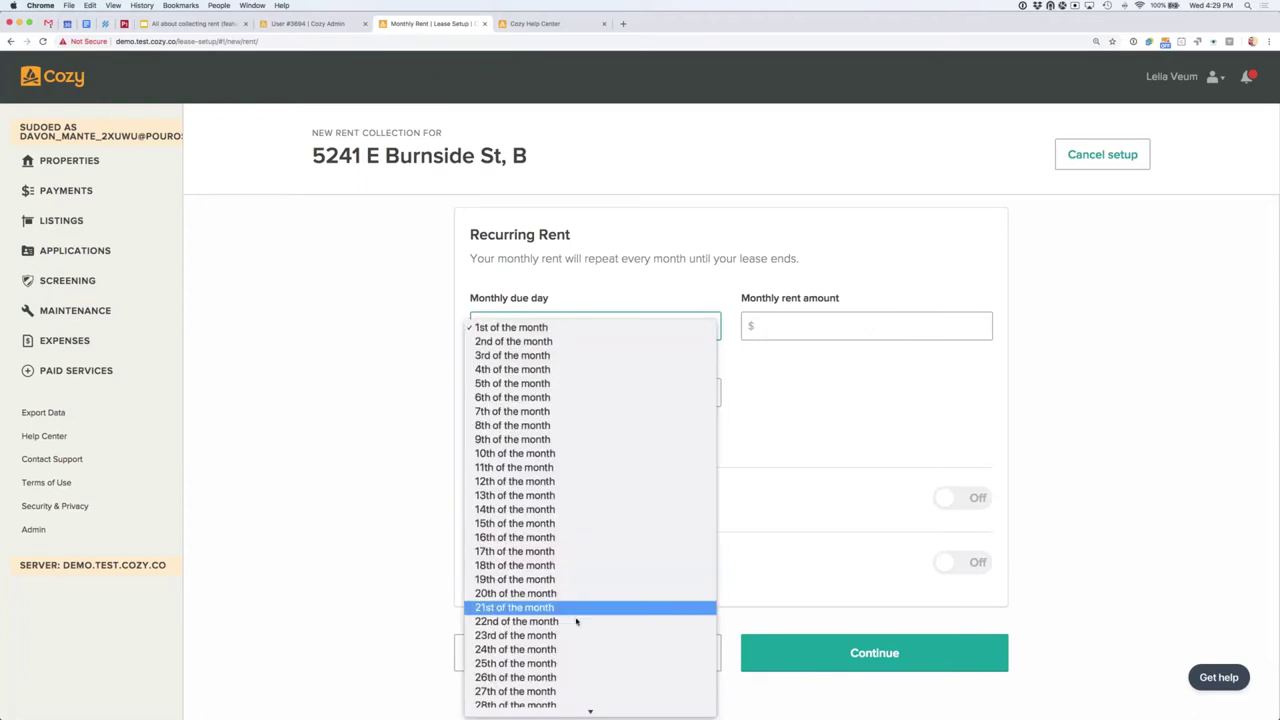
left_click(796, 472)
left_click(786, 328)
type("2000")
left_click(302, 458)
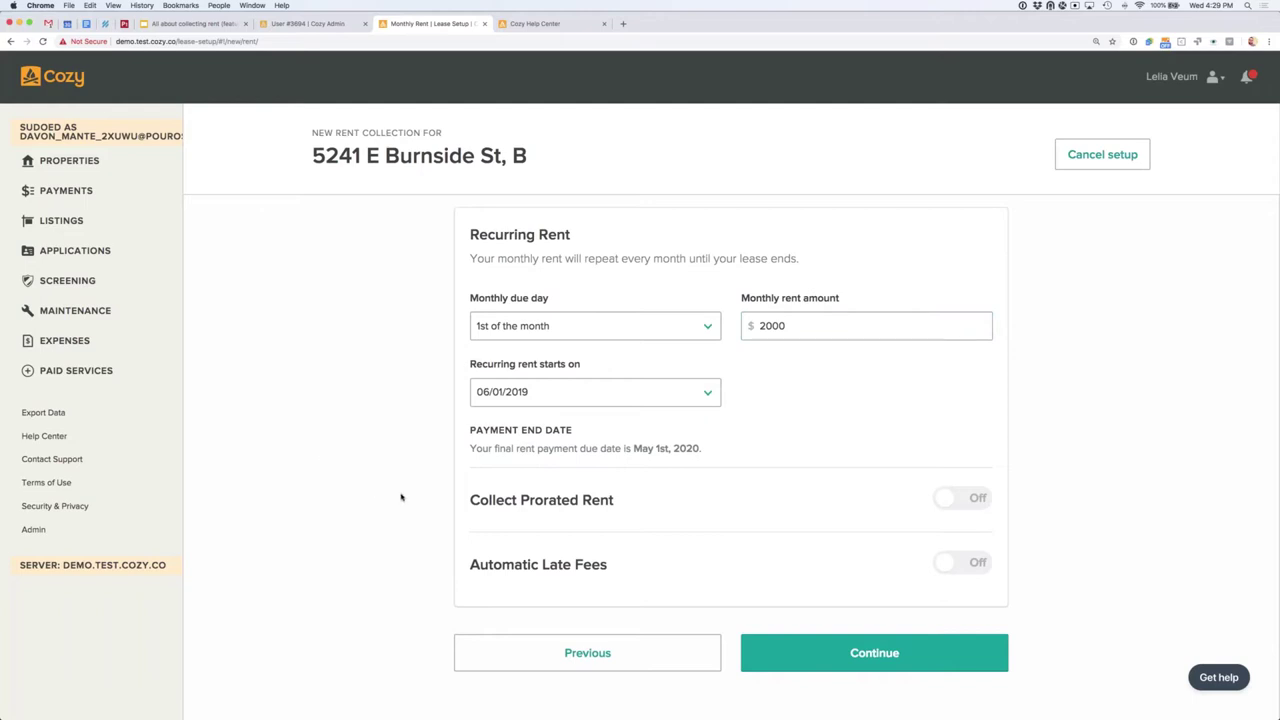
left_click(651, 396)
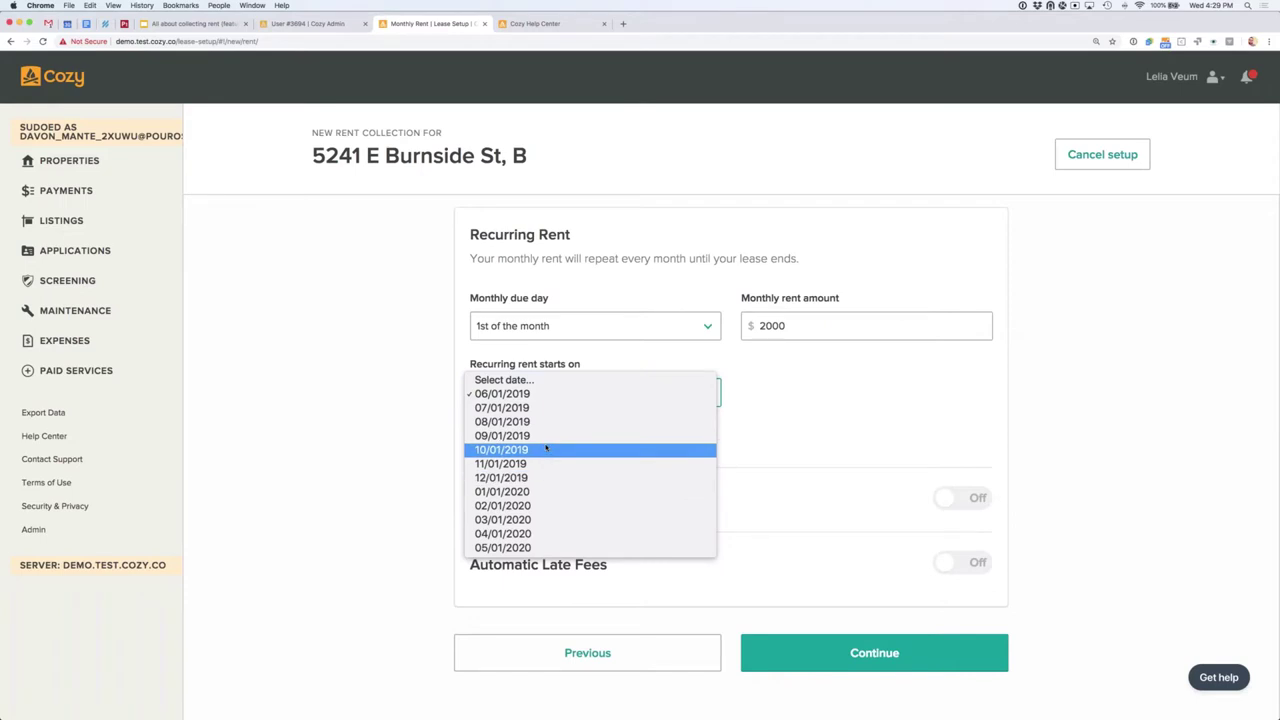
left_click(457, 403)
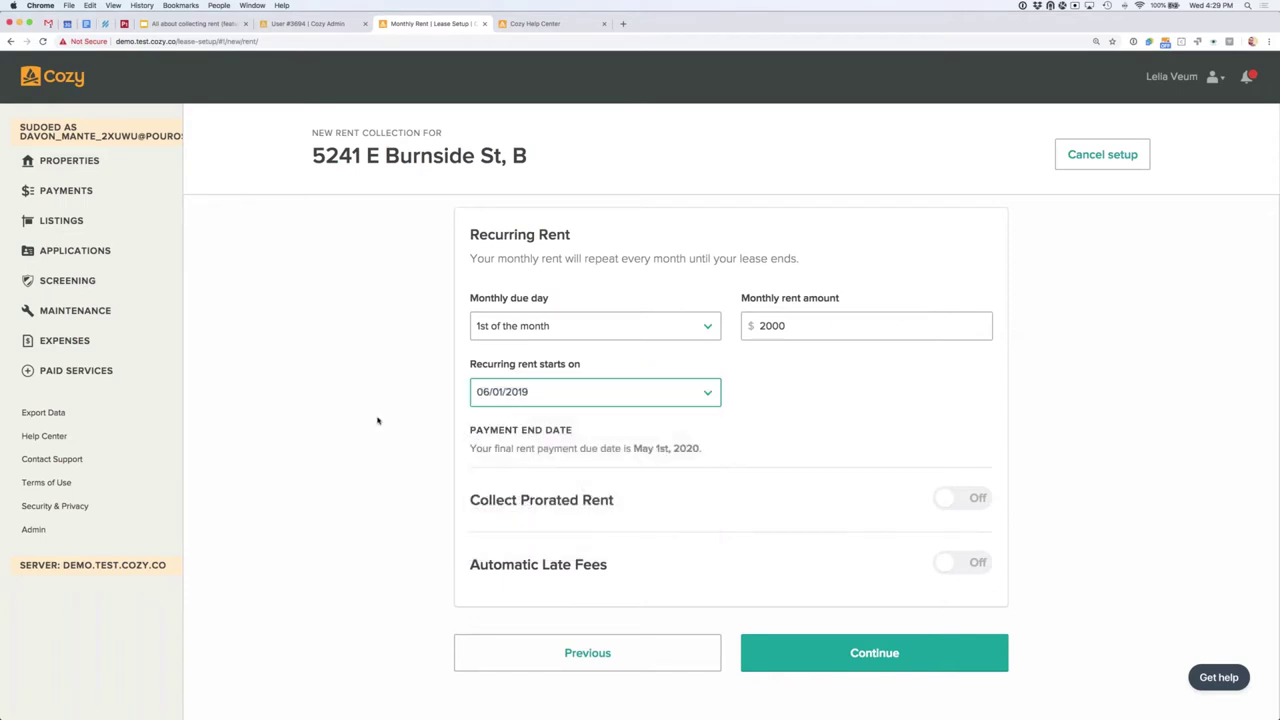
Step: Leave prorated rent and automatic late fees off, then continue to move-in costs
scroll(852, 404, "down", 1)
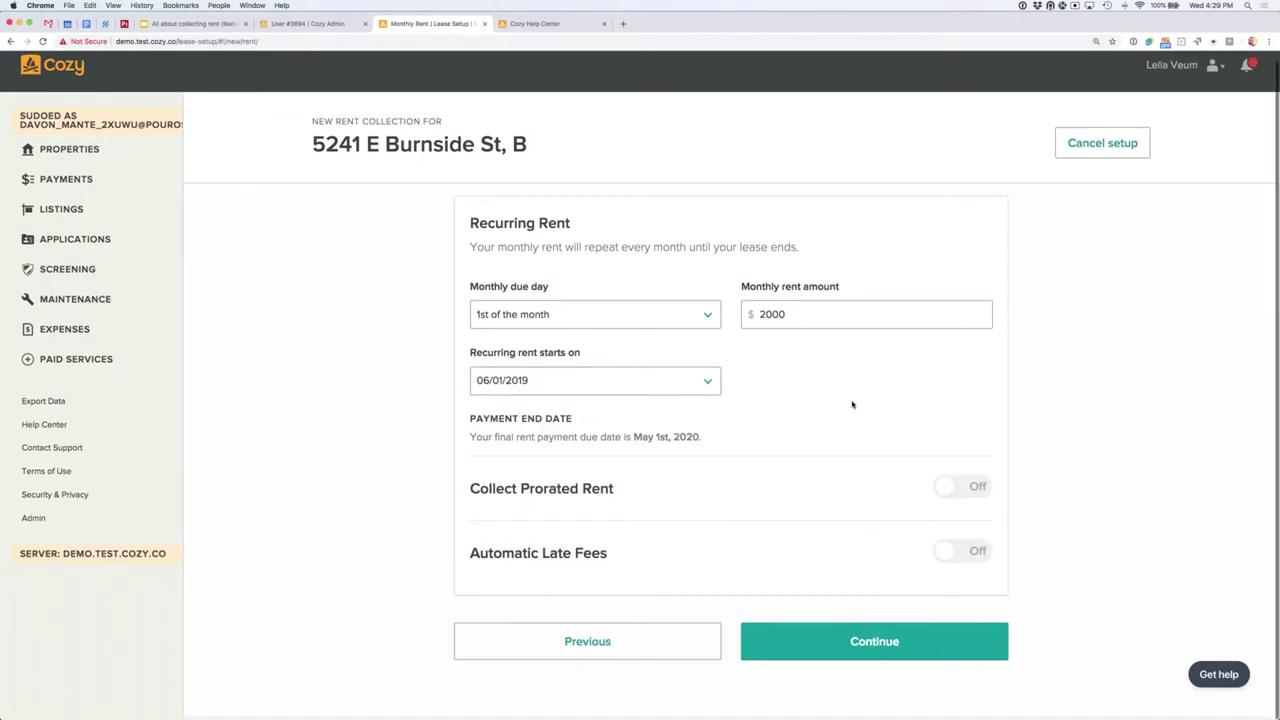
left_click(853, 488)
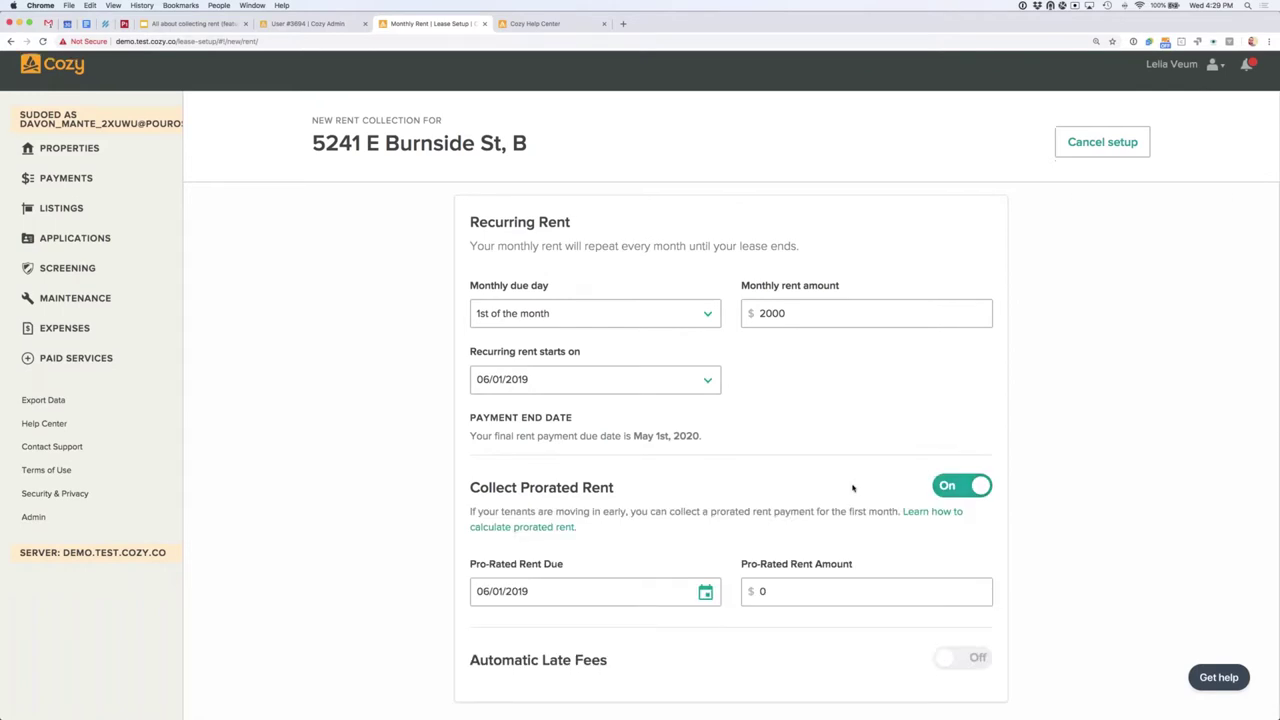
scroll(853, 486, "down", 2)
left_click(852, 482)
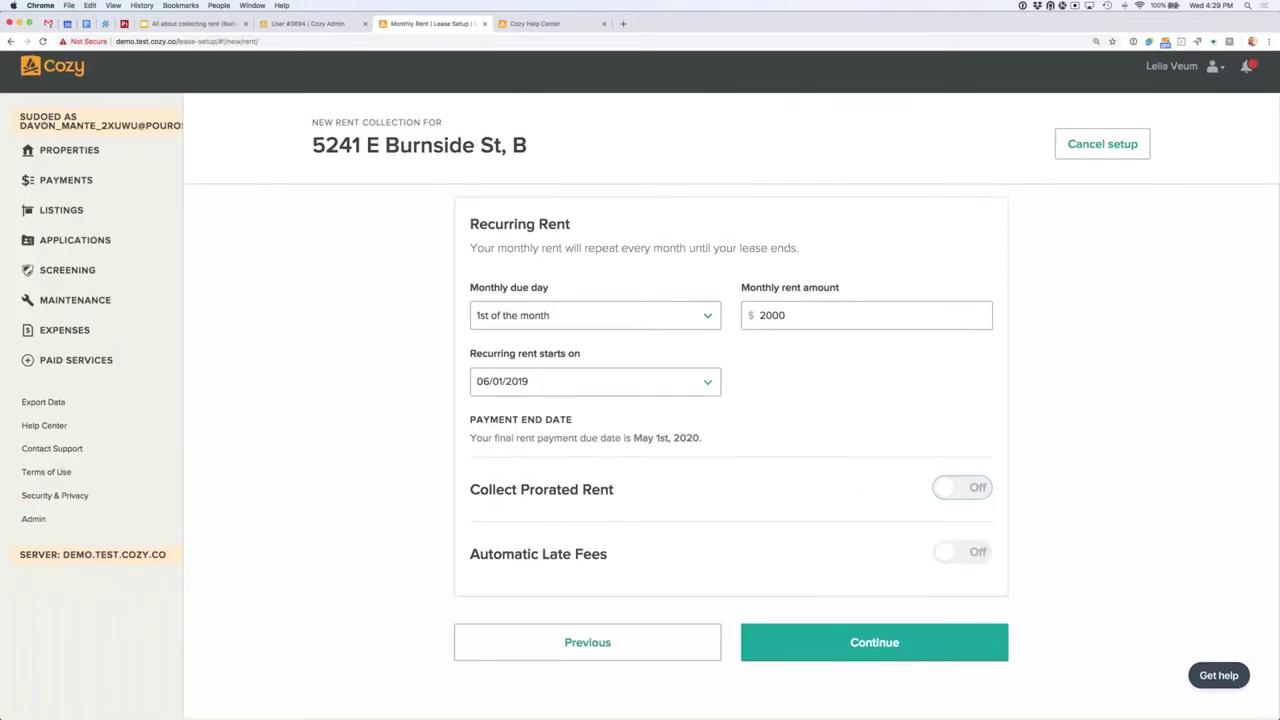
left_click(962, 554)
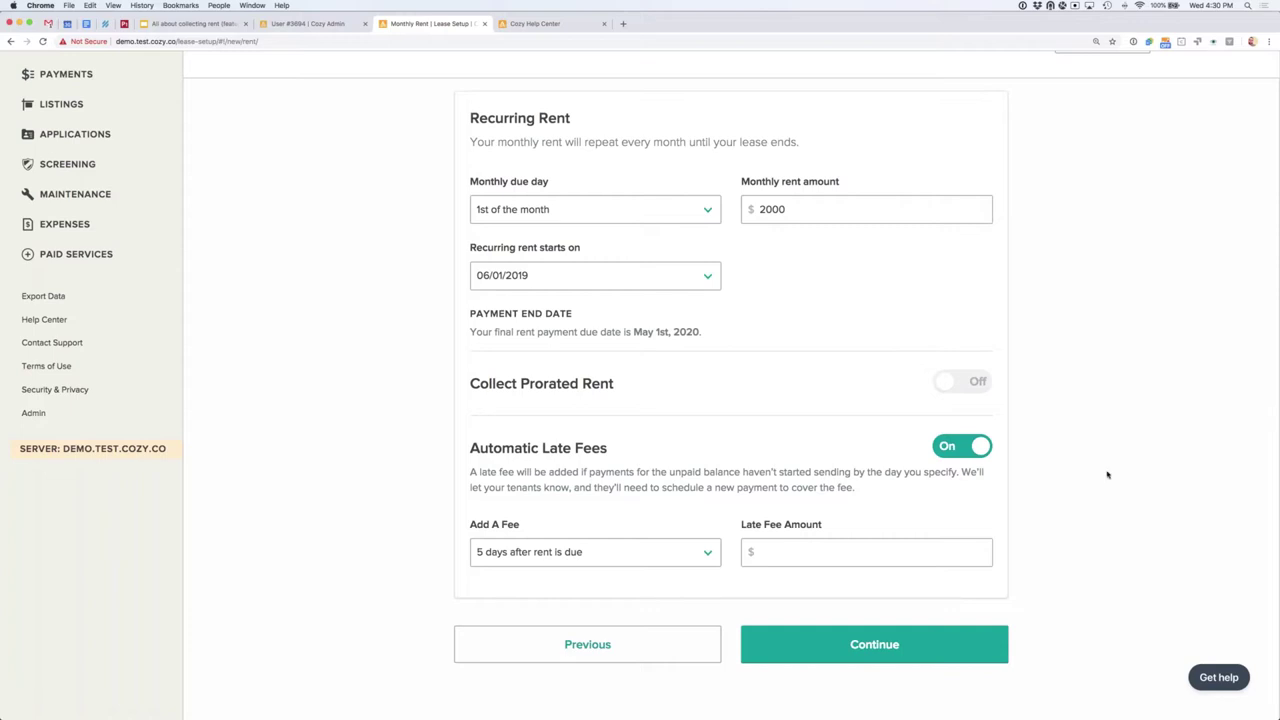
left_click(958, 455)
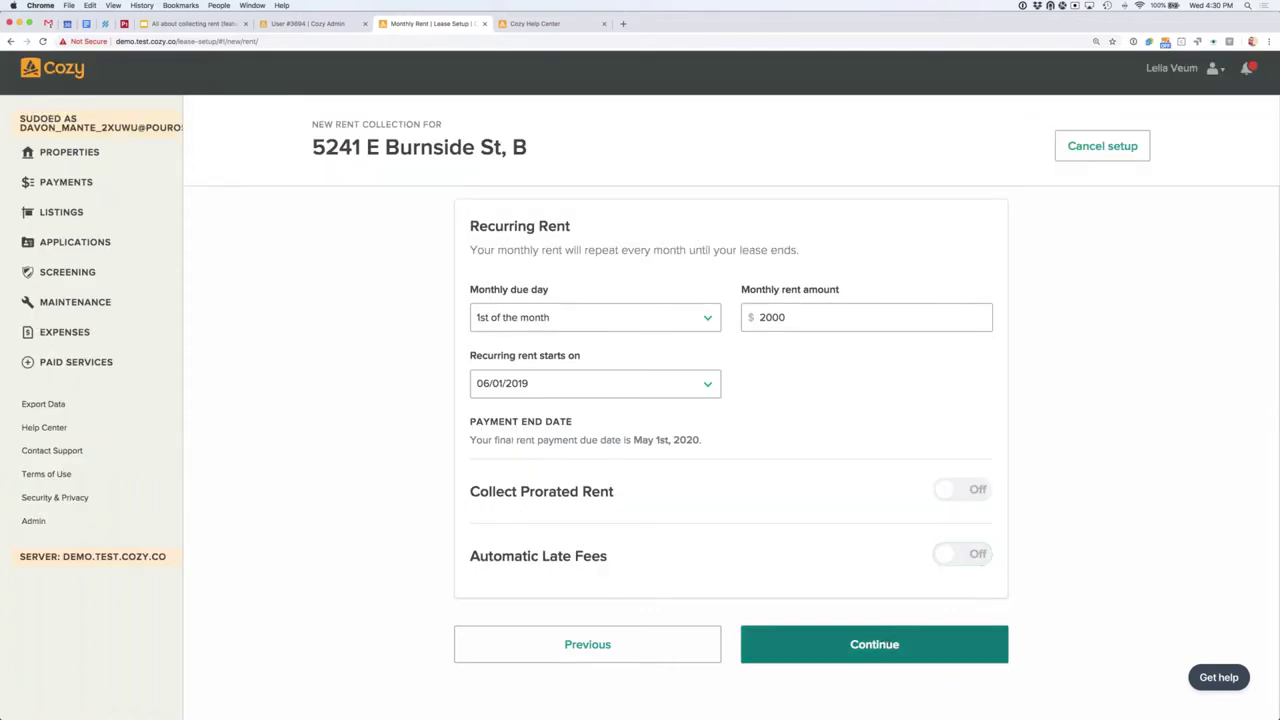
left_click(874, 644)
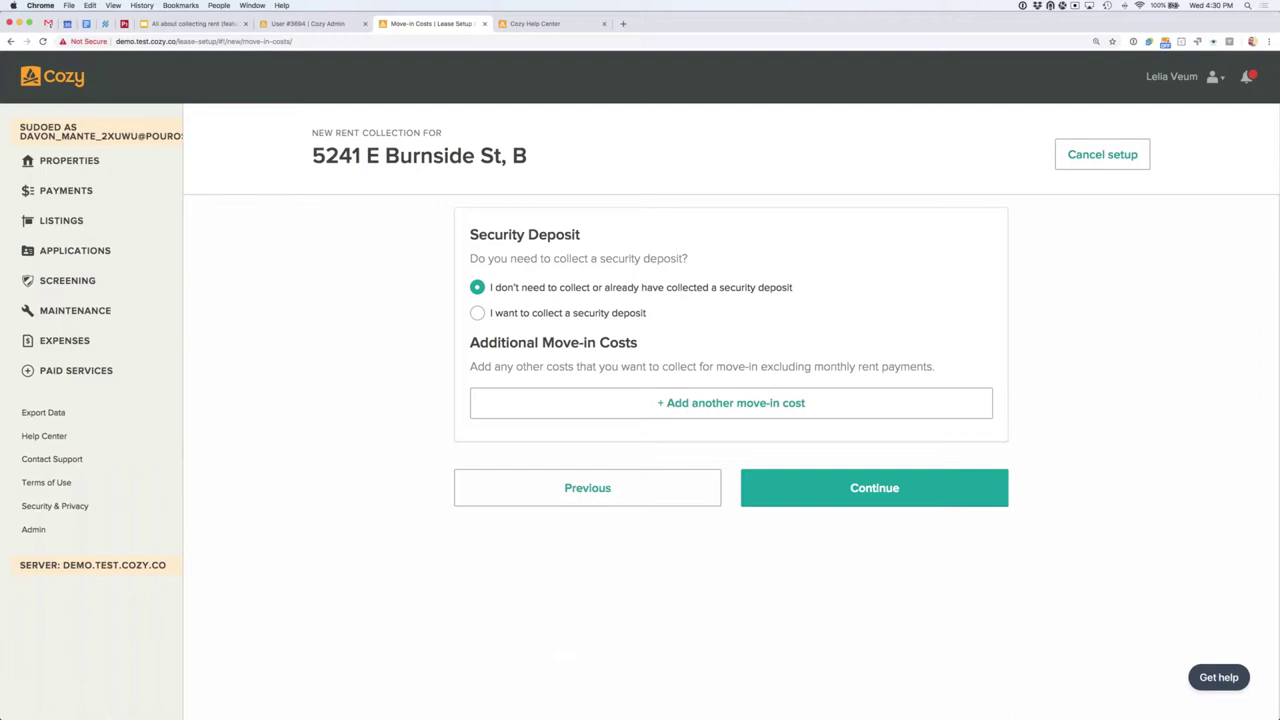
Step: Collect a 2000 security deposit due 02/01/2019 and add another move-in cost entry
left_click(478, 314)
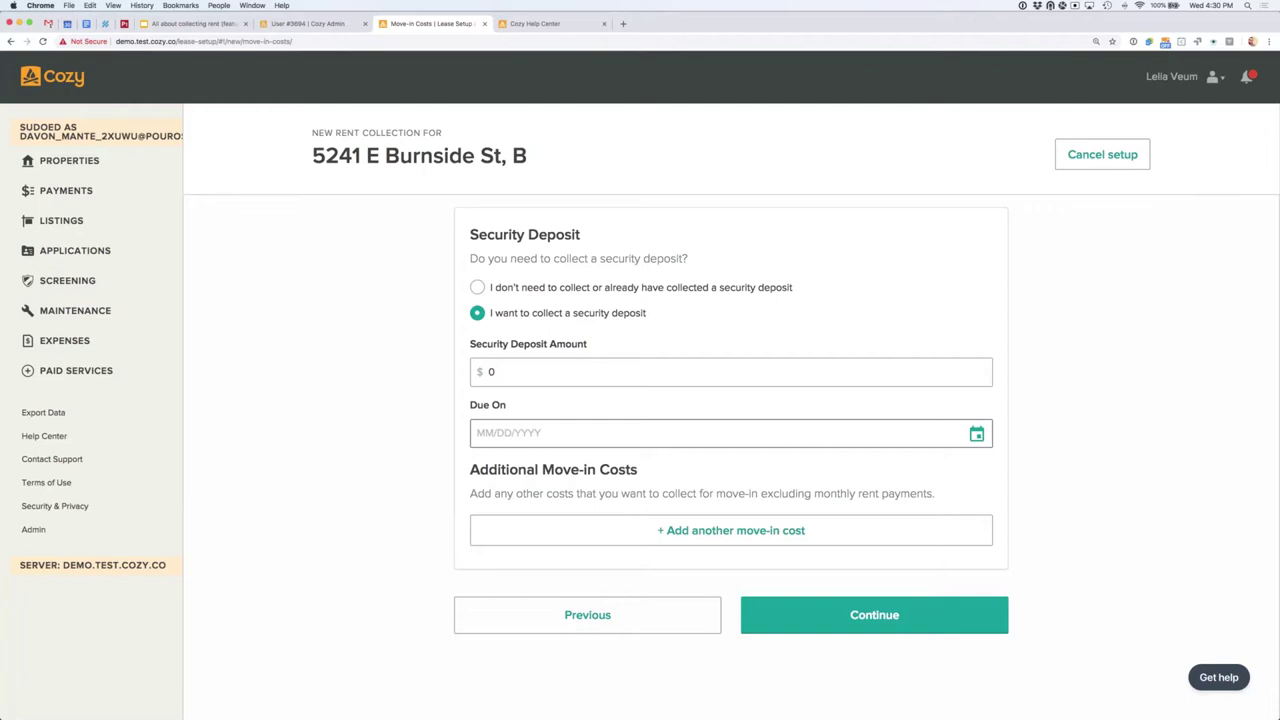
left_click(530, 372)
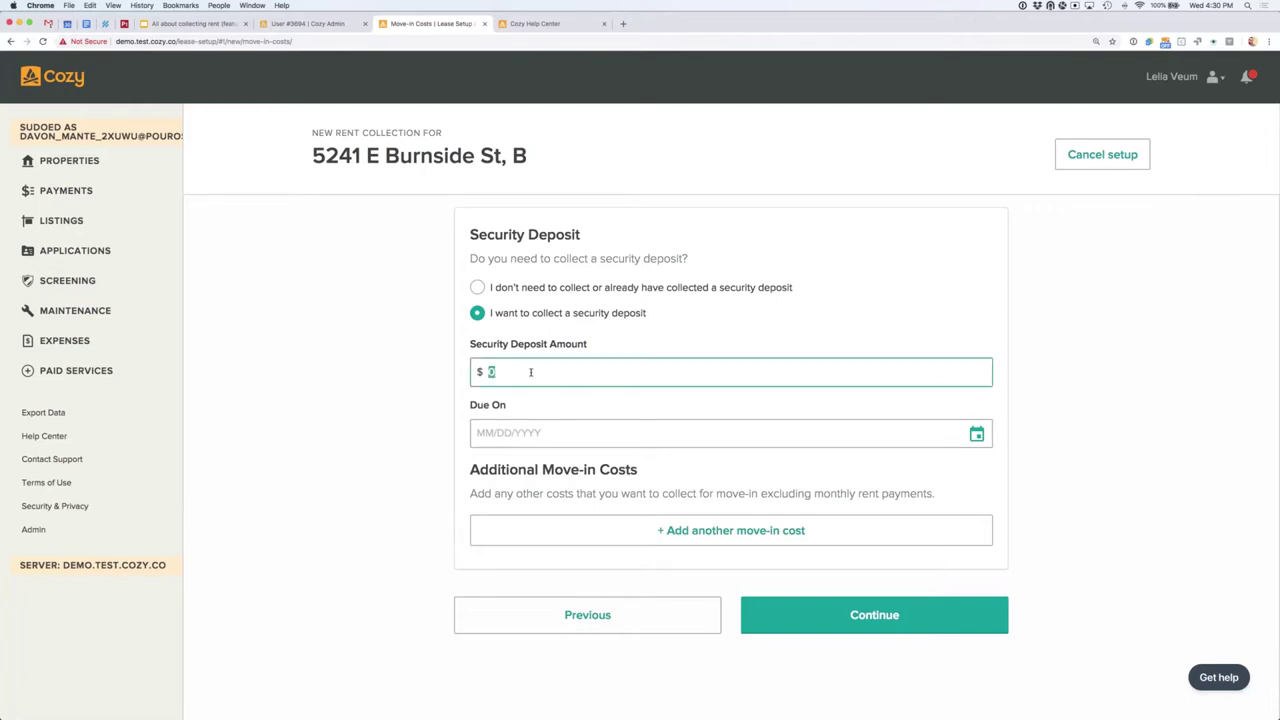
type("2000")
left_click(975, 436)
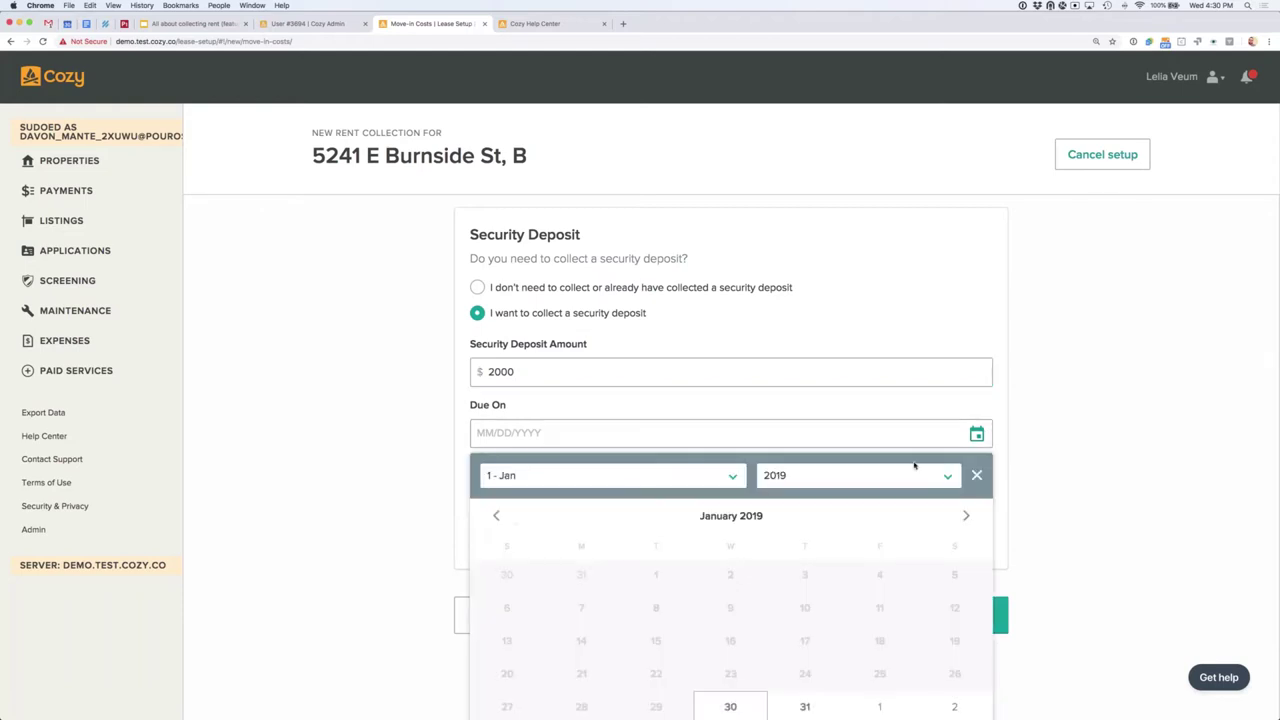
scroll(916, 466, "down", 1)
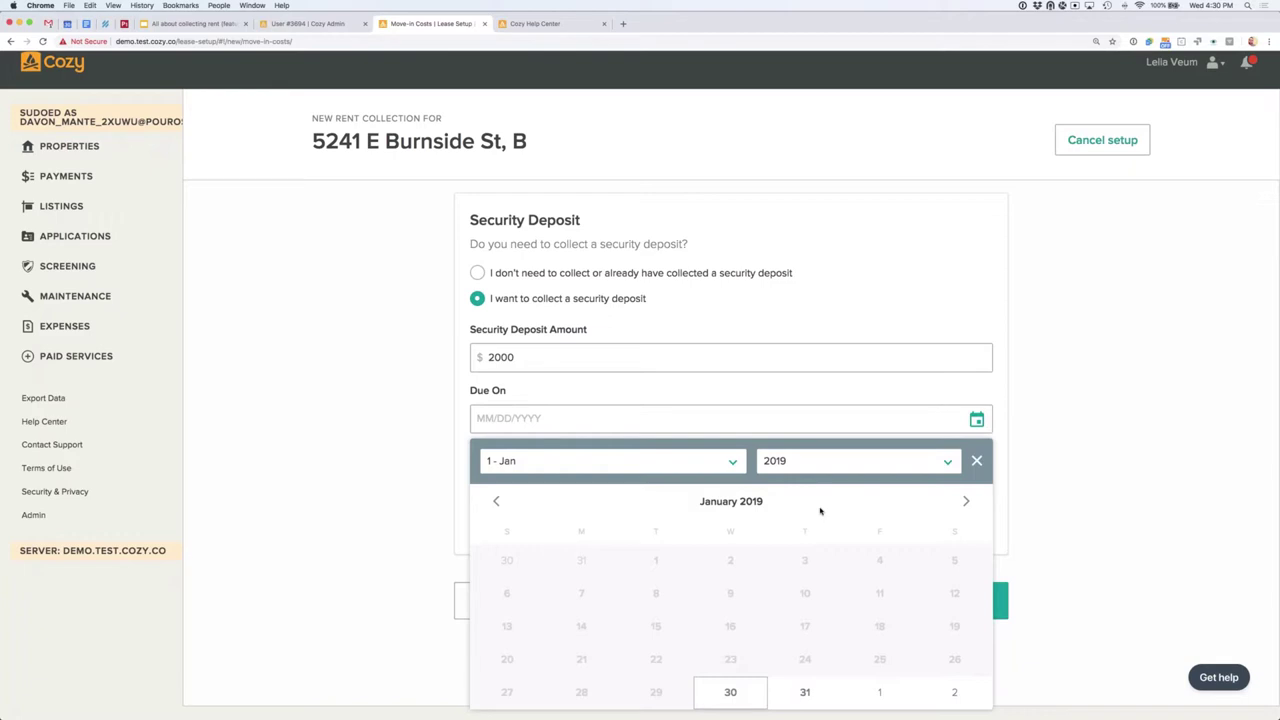
left_click(880, 690)
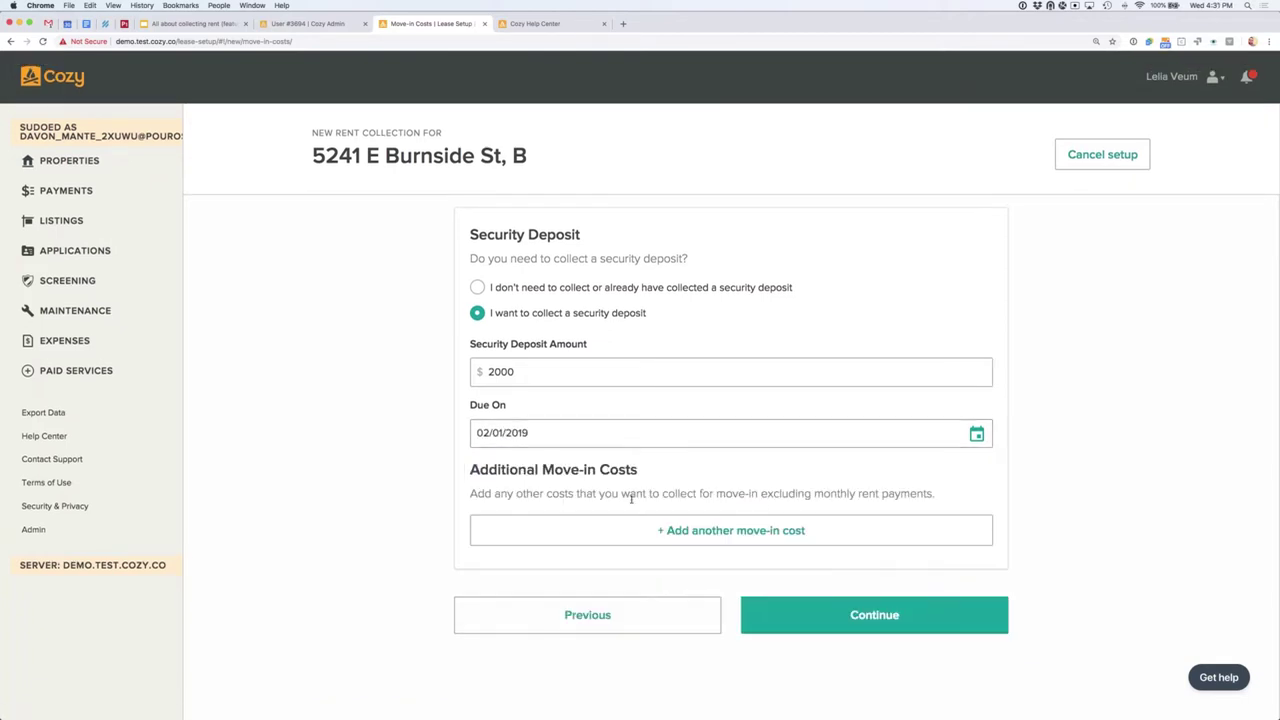
left_click(683, 531)
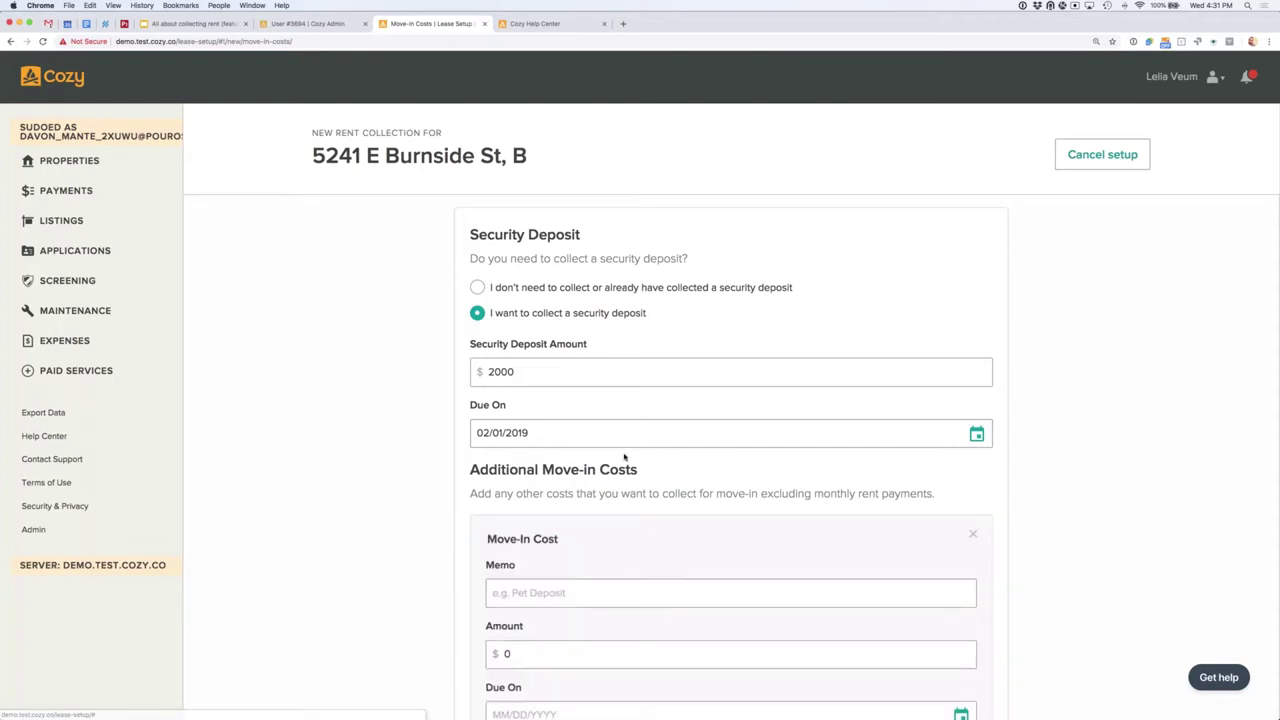
Step: Add a 500 'Pet Deposit' move-in cost due 02/01/2019 and continue to receiving accounts
scroll(683, 531, "down", 3)
left_click(577, 437)
type("Pet ")
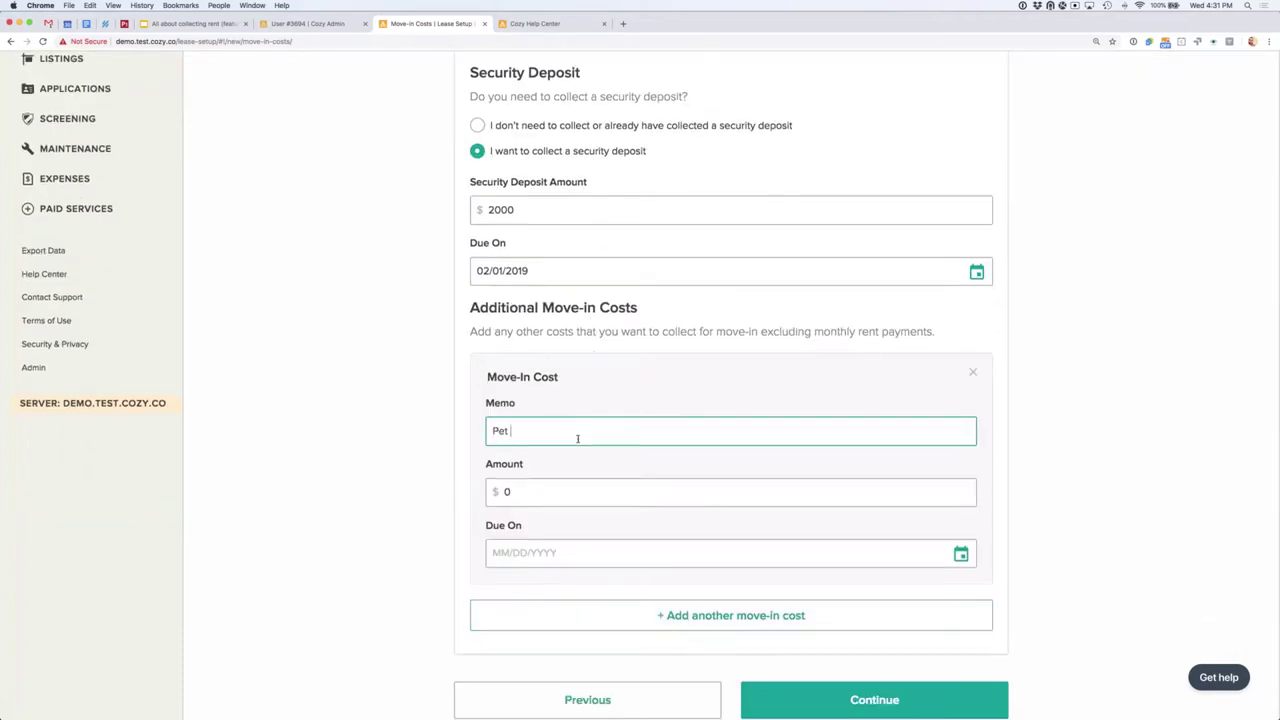
type("Deposit")
left_click(580, 486)
type("500")
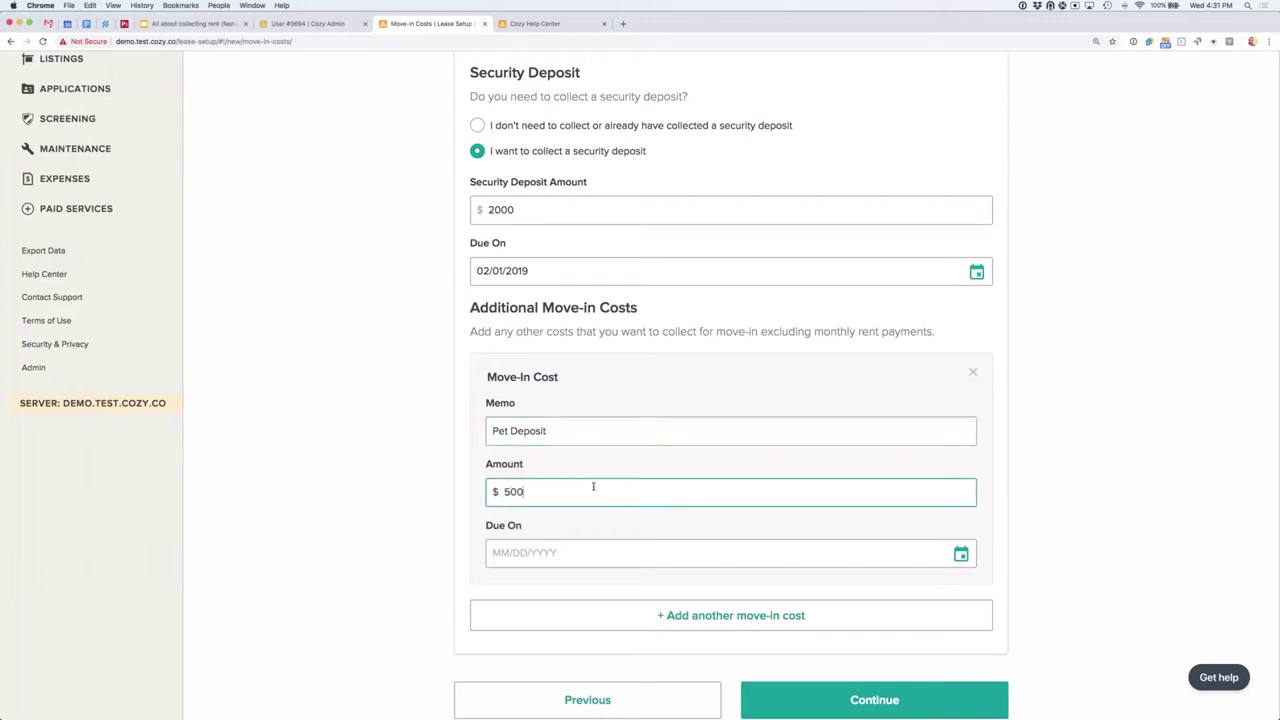
left_click(960, 553)
scroll(856, 620, "down", 3)
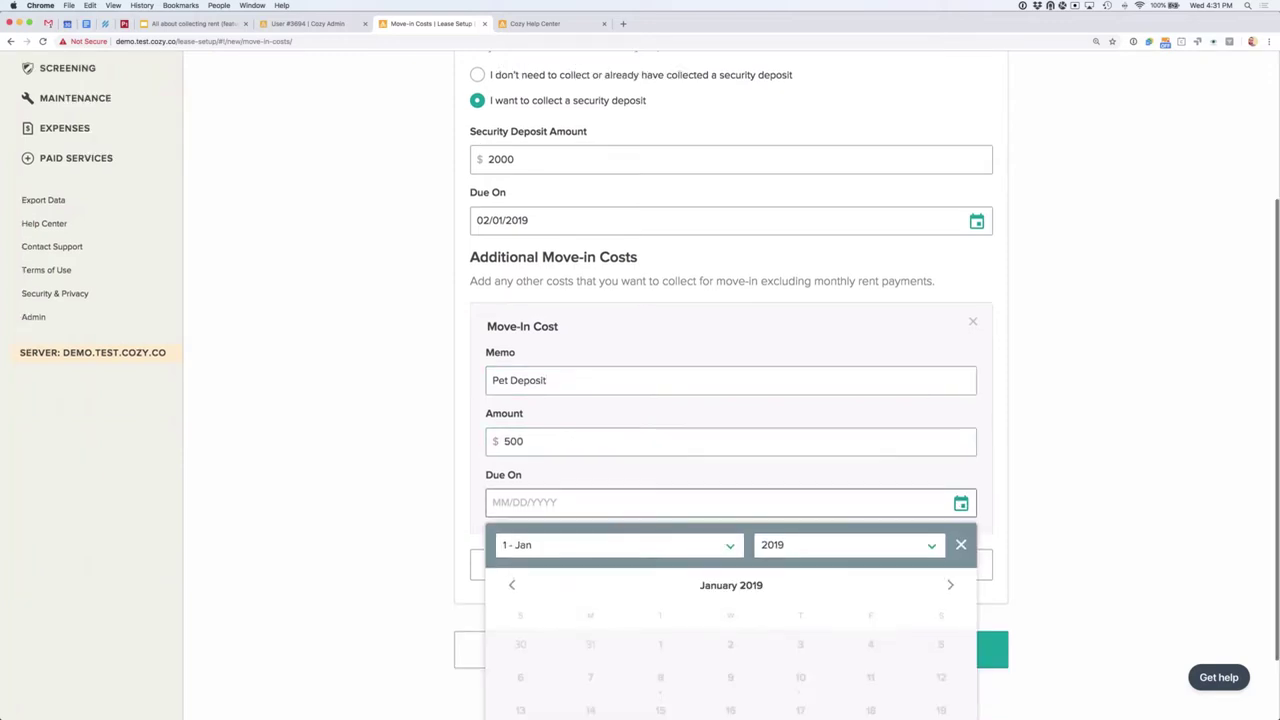
left_click(867, 685)
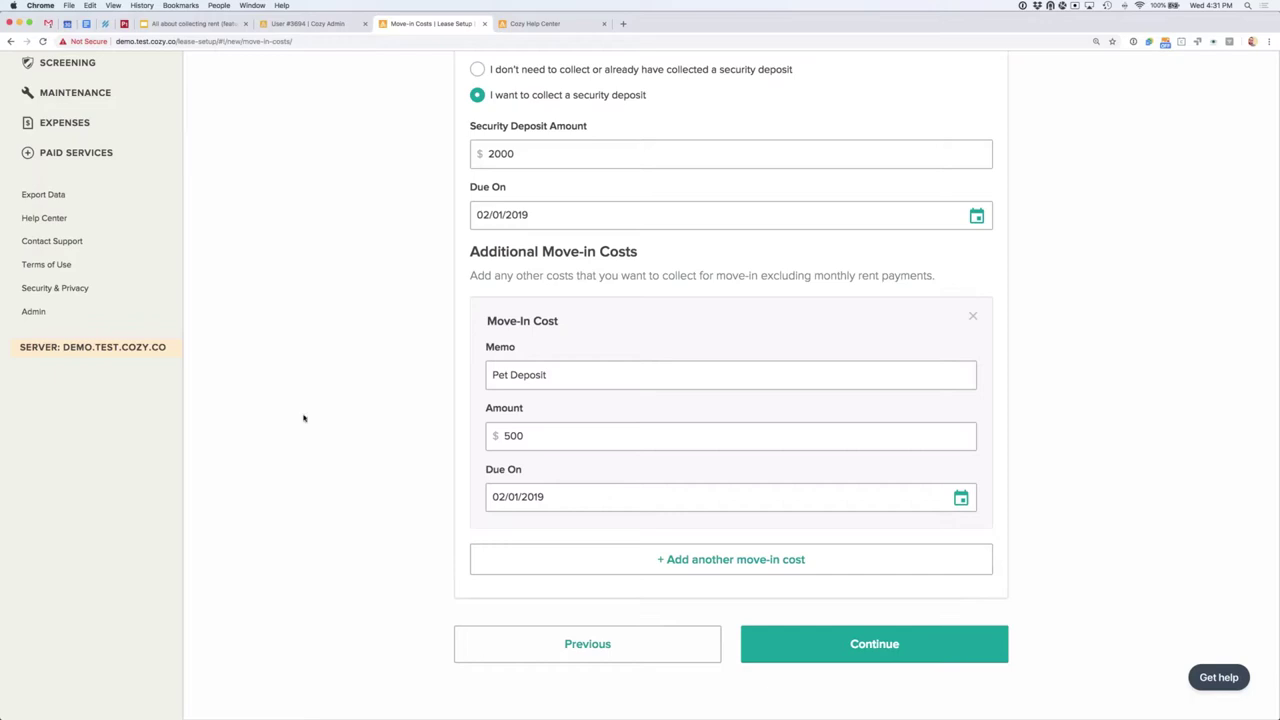
left_click(820, 649)
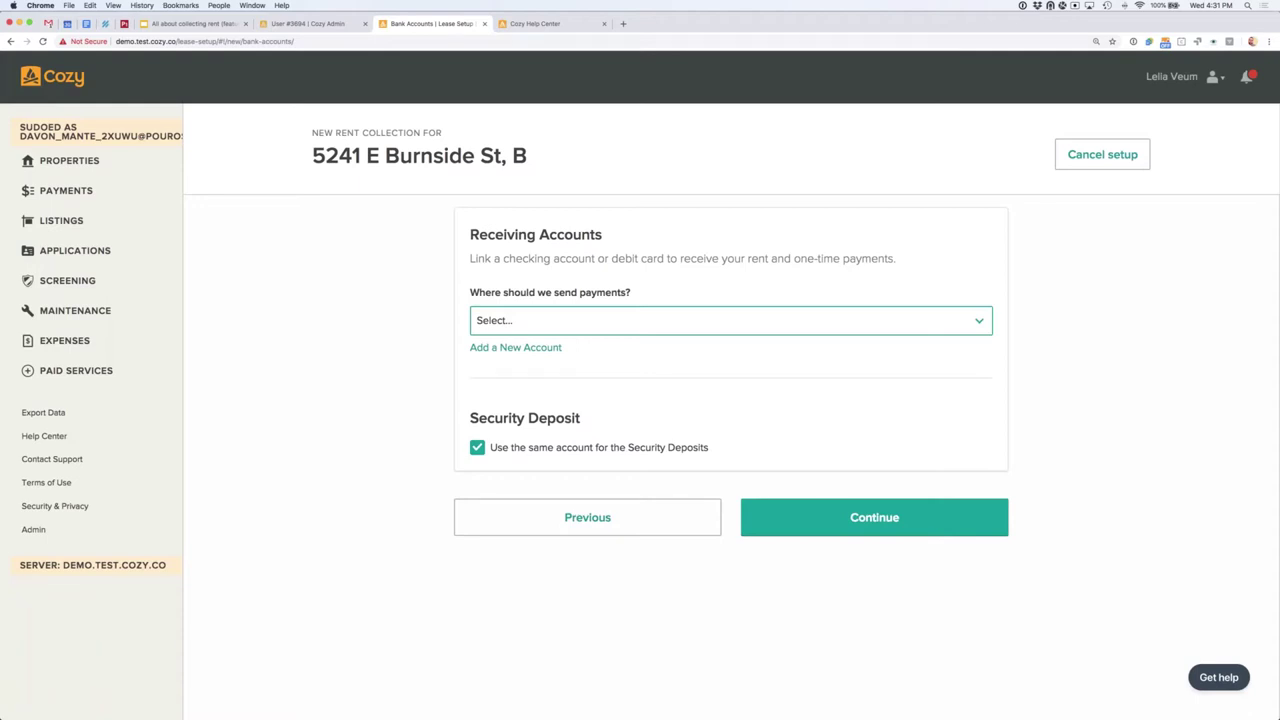
Step: Check the payout account list, then choose to add a new receiving account
left_click(565, 326)
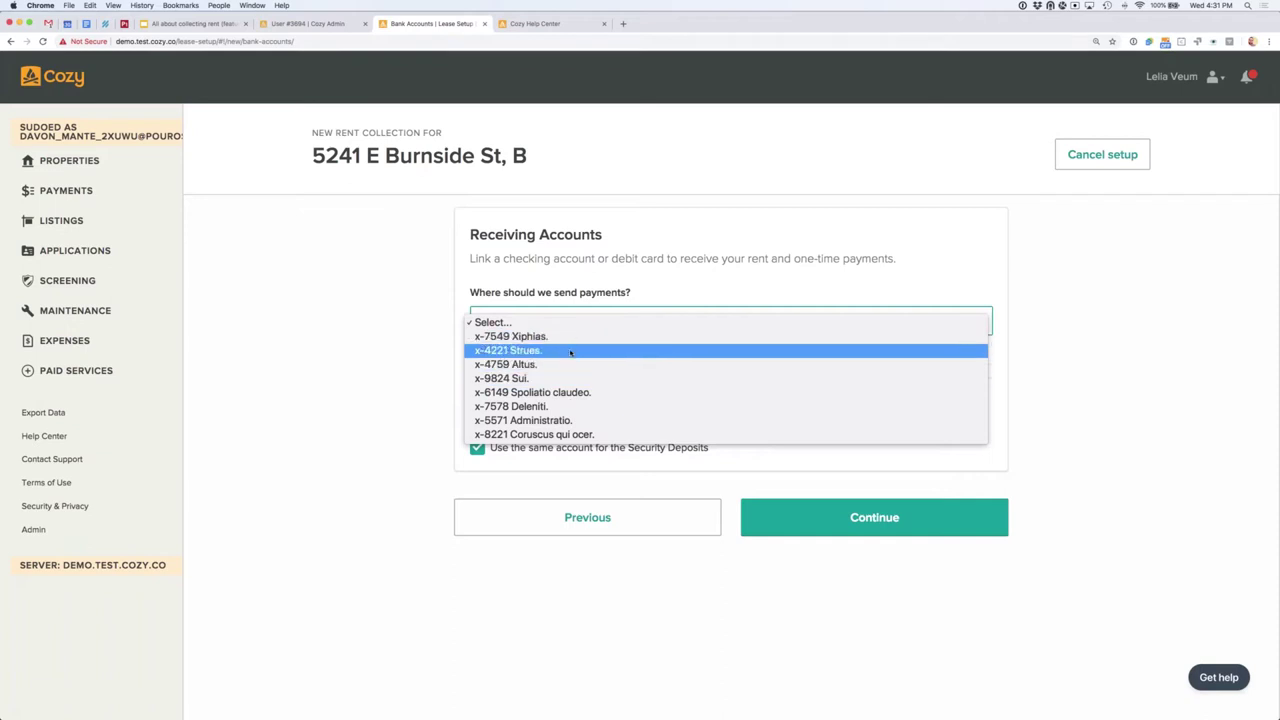
left_click(374, 349)
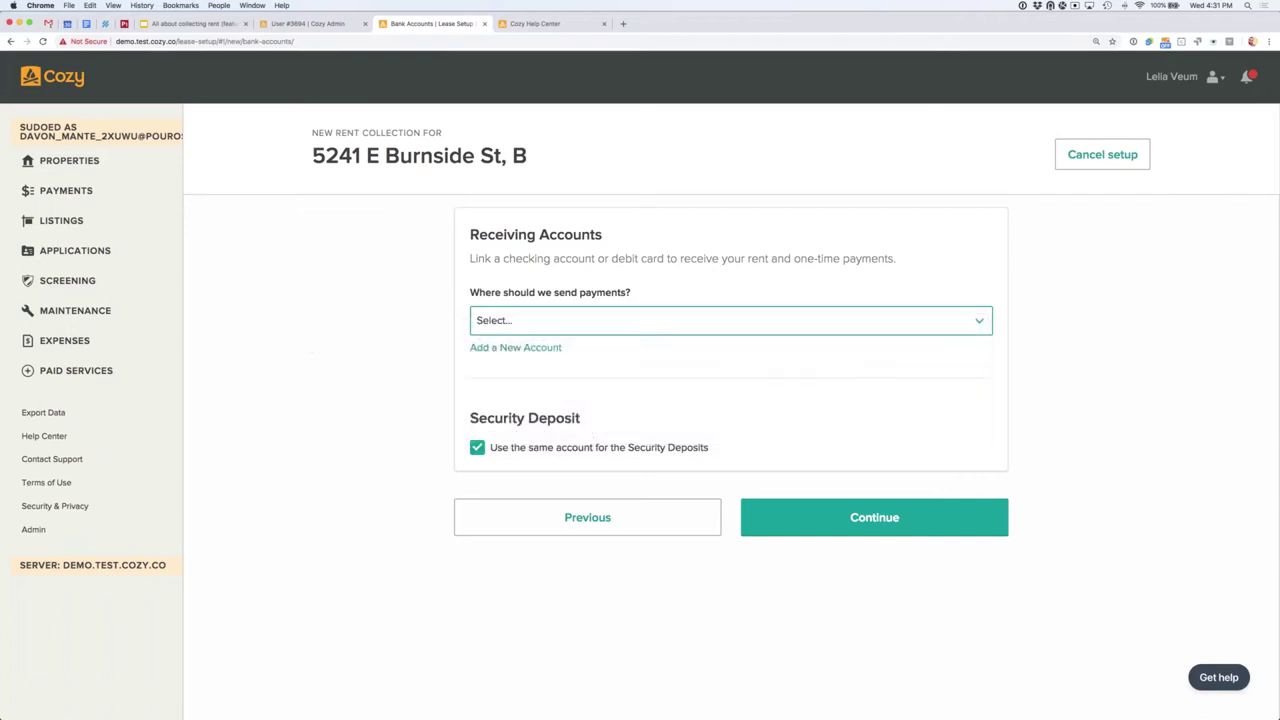
left_click(523, 349)
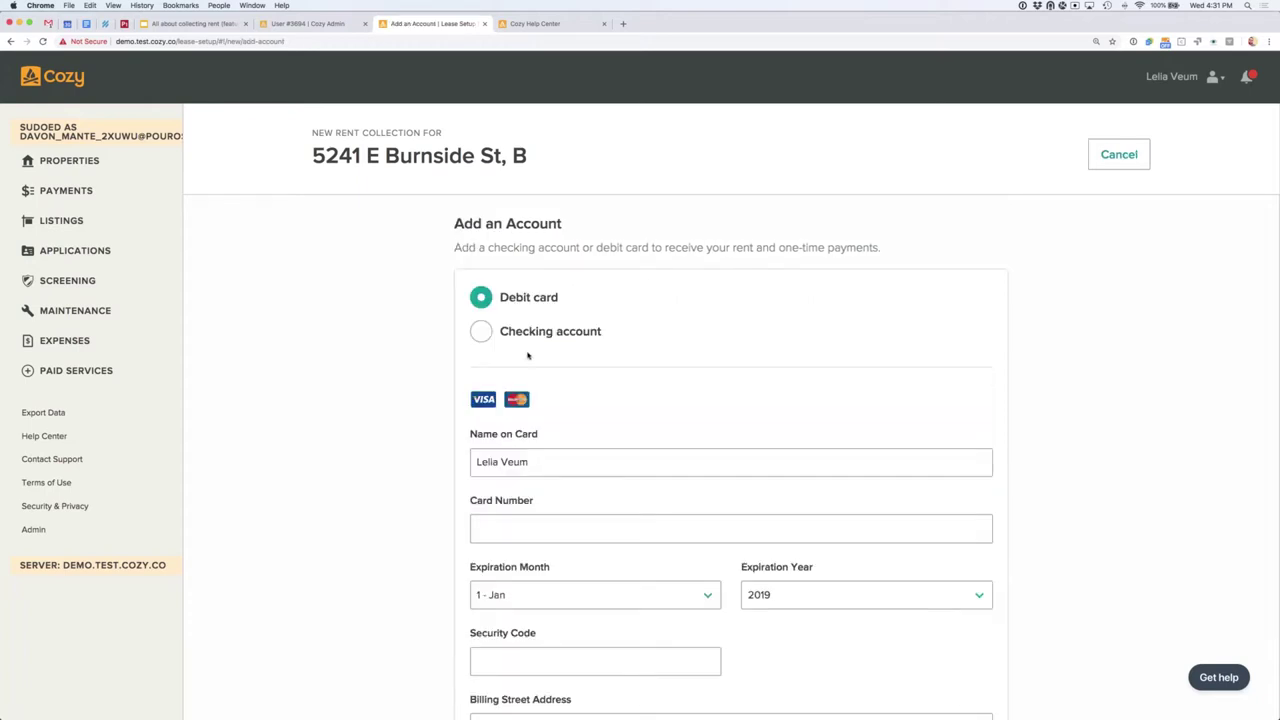
Step: Start connecting a Wells Fargo checking account through Plaid, then cancel the bank sign-in
scroll(580, 363, "down", 3)
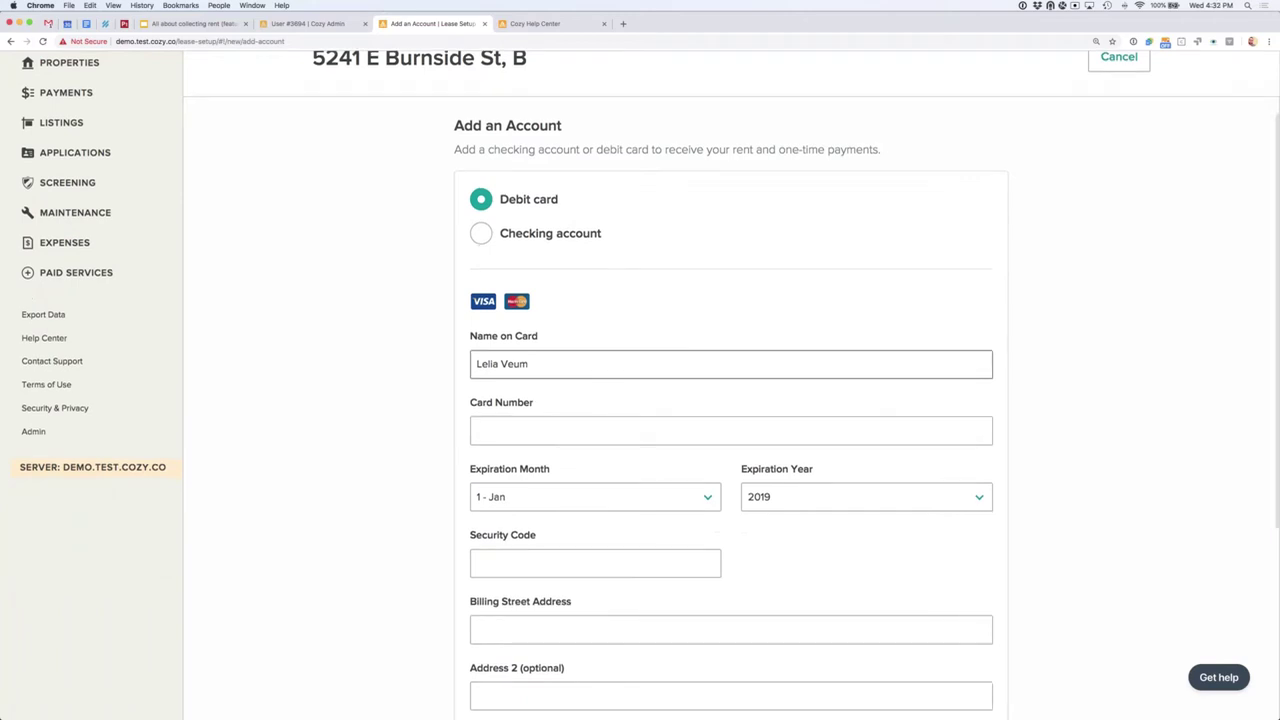
scroll(580, 363, "up", 1)
scroll(580, 363, "up", 2)
left_click(484, 271)
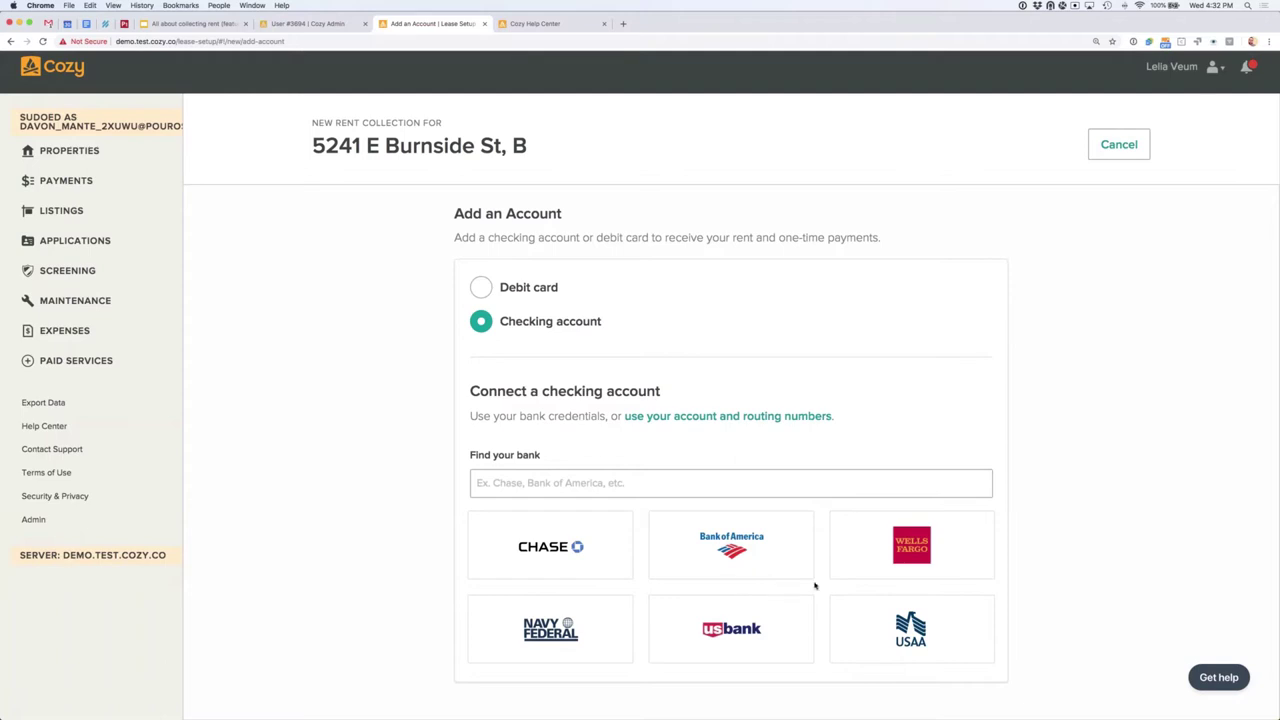
left_click(937, 561)
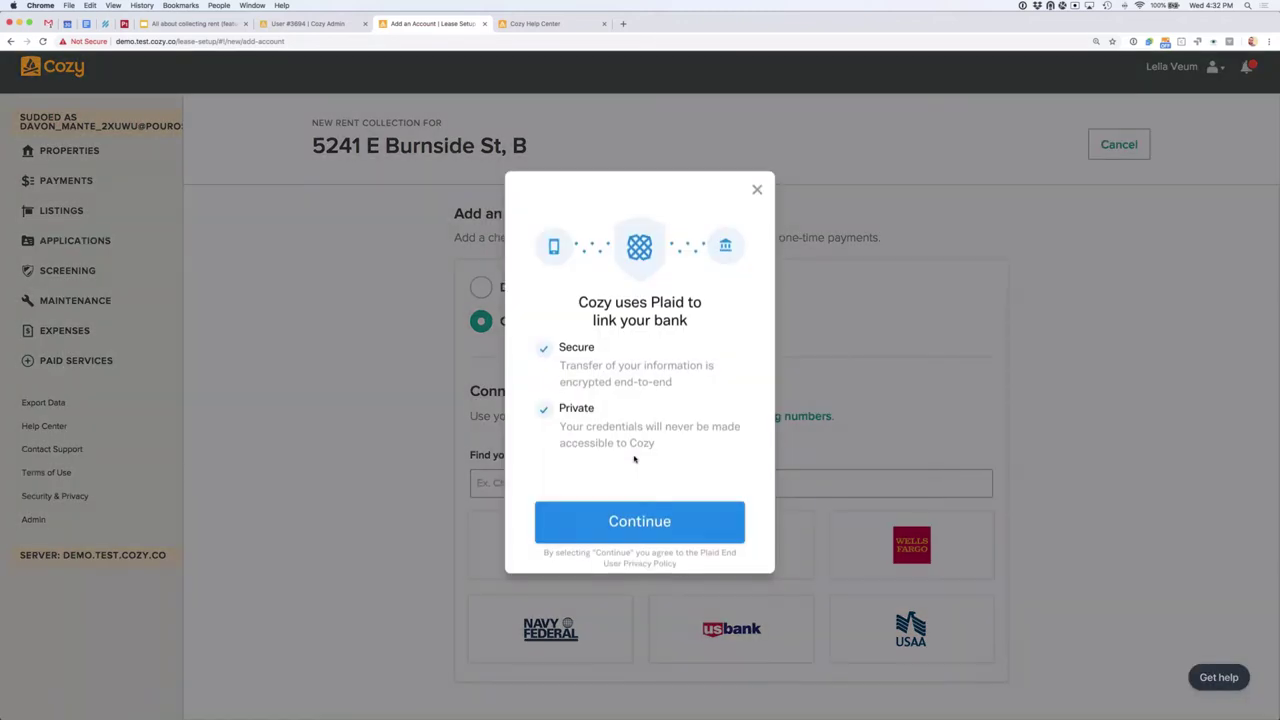
left_click(639, 521)
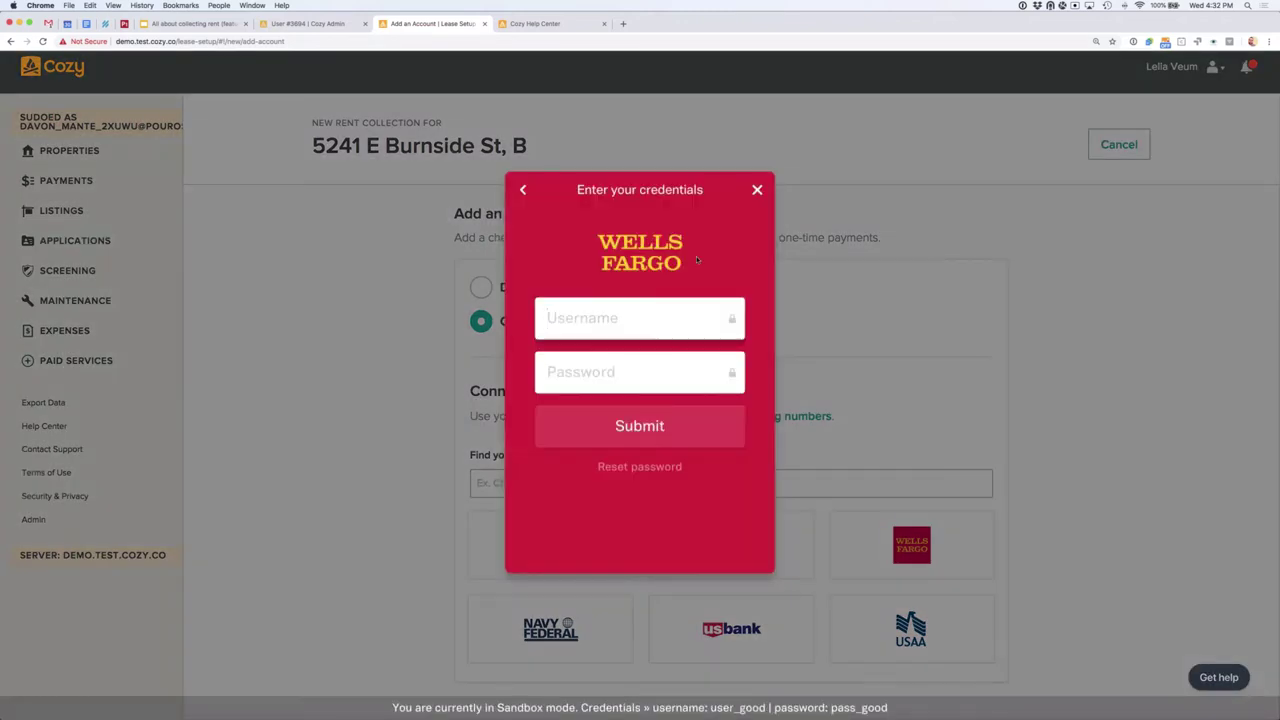
left_click(757, 189)
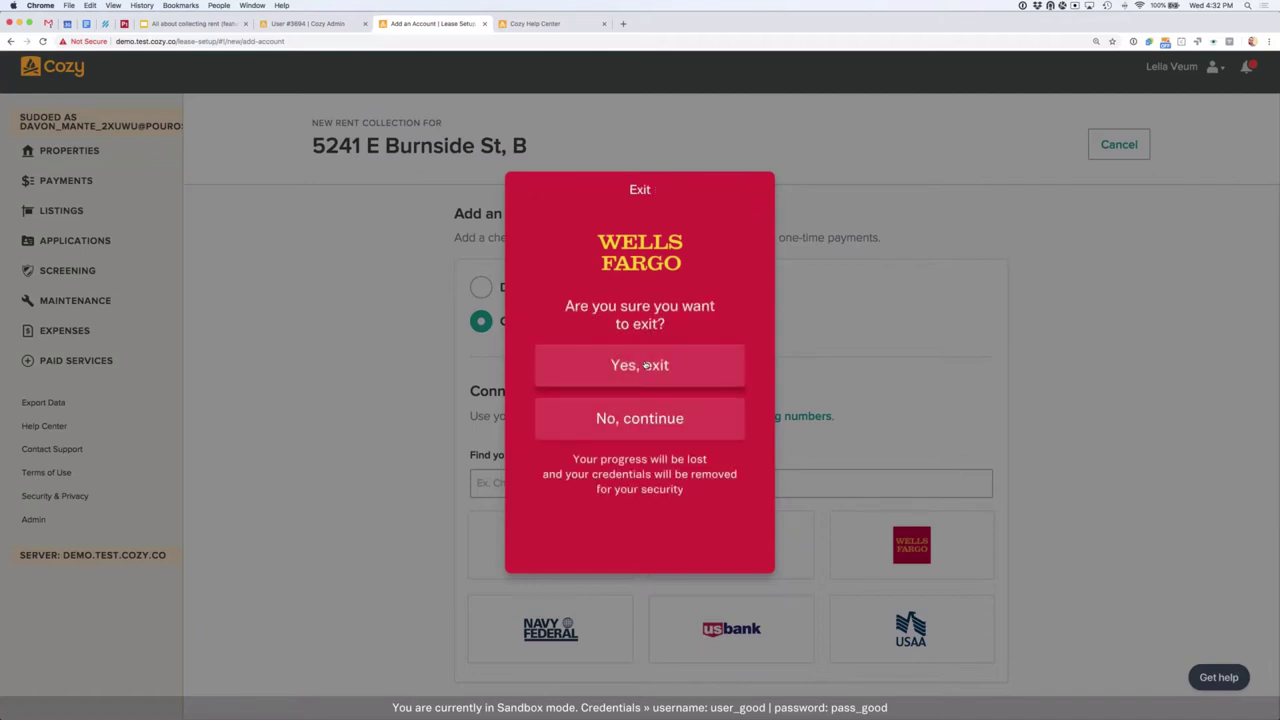
left_click(645, 366)
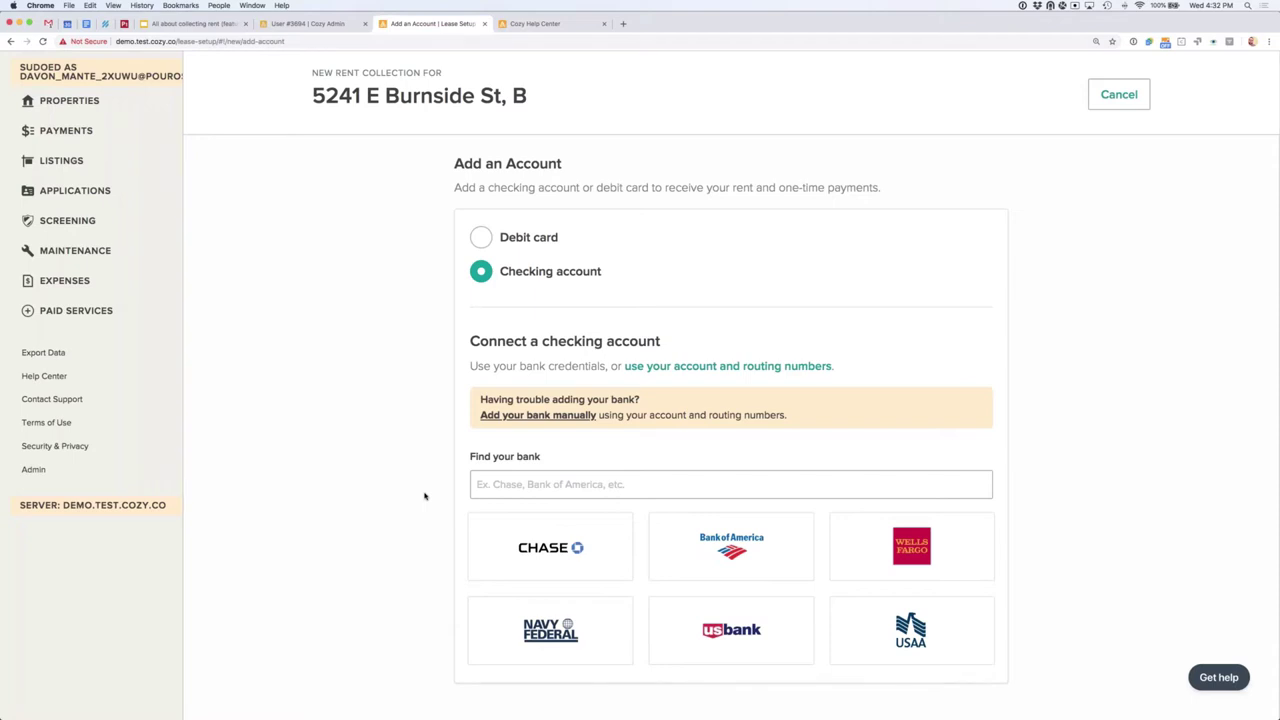
left_click(550, 485)
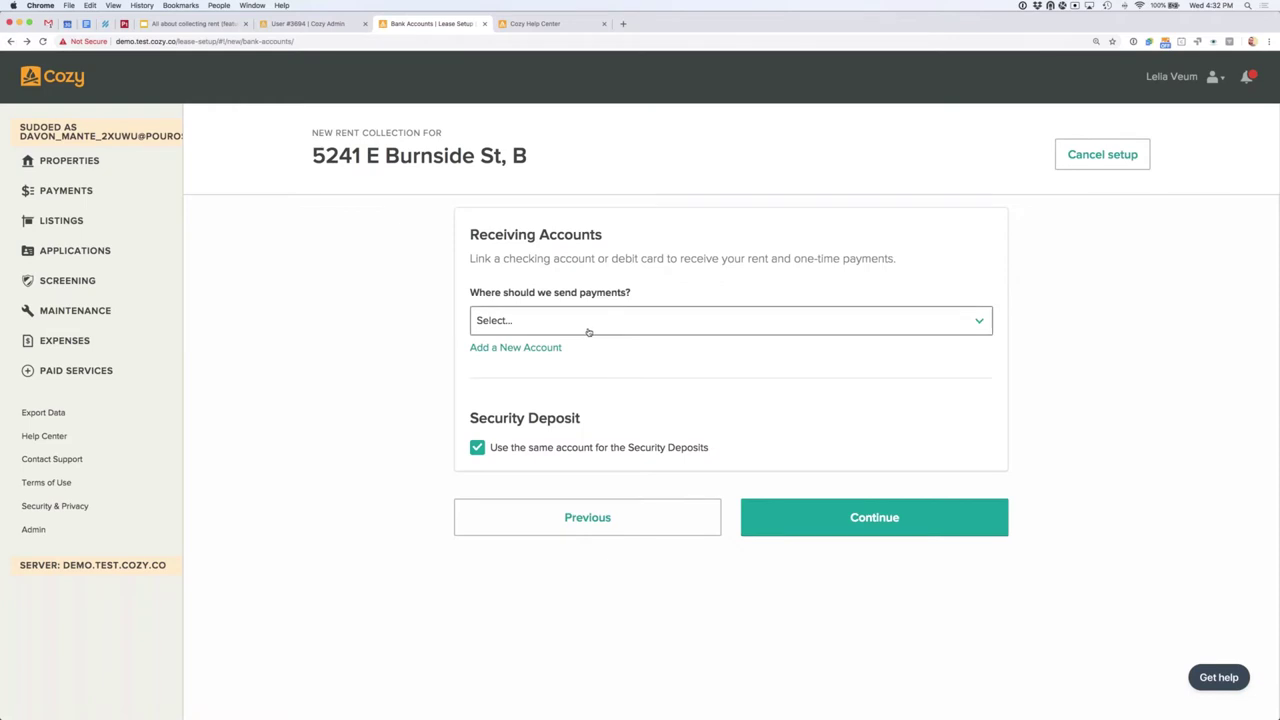
Step: Route rent payments and security deposits to the x-4221 Strues account, then continue
left_click(578, 331)
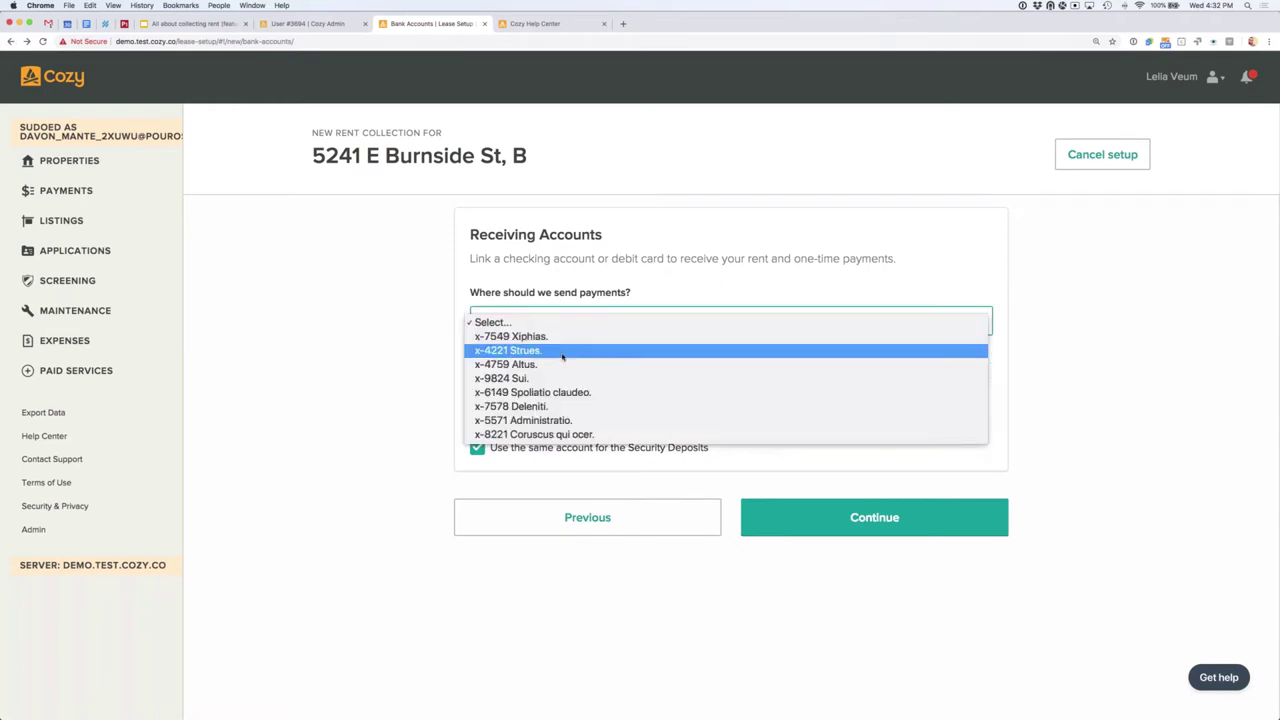
left_click(564, 352)
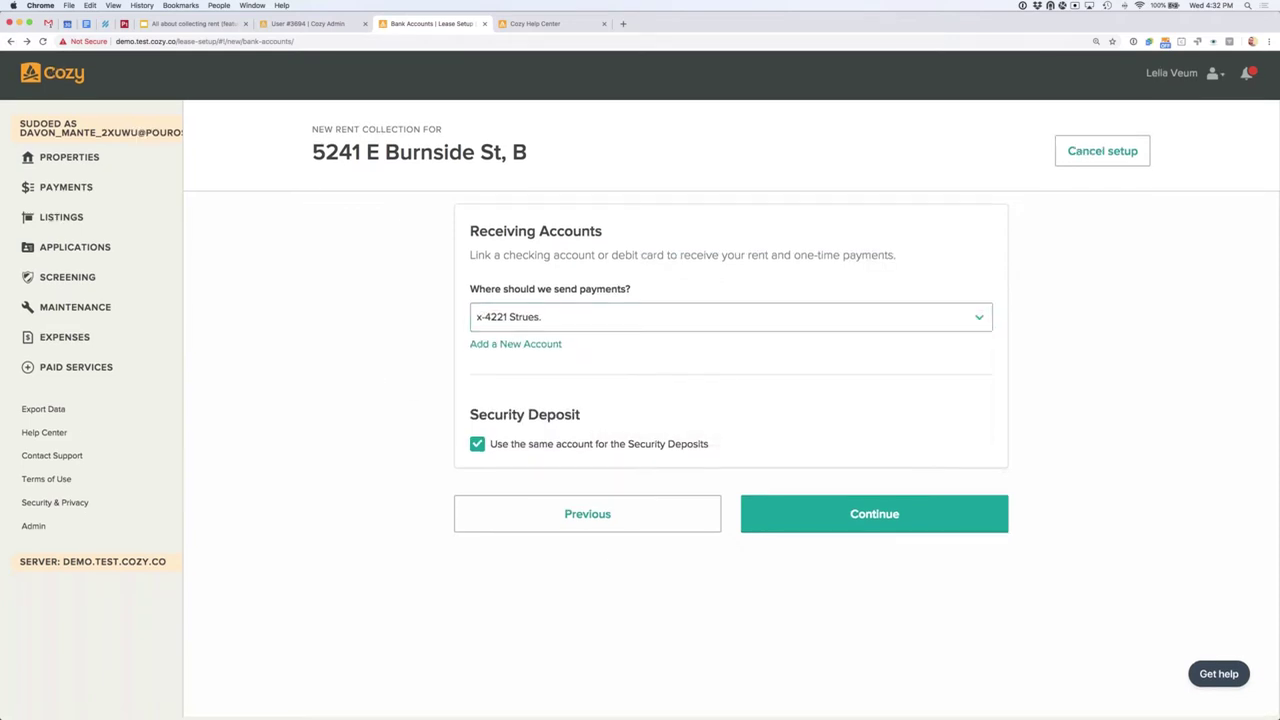
left_click(476, 450)
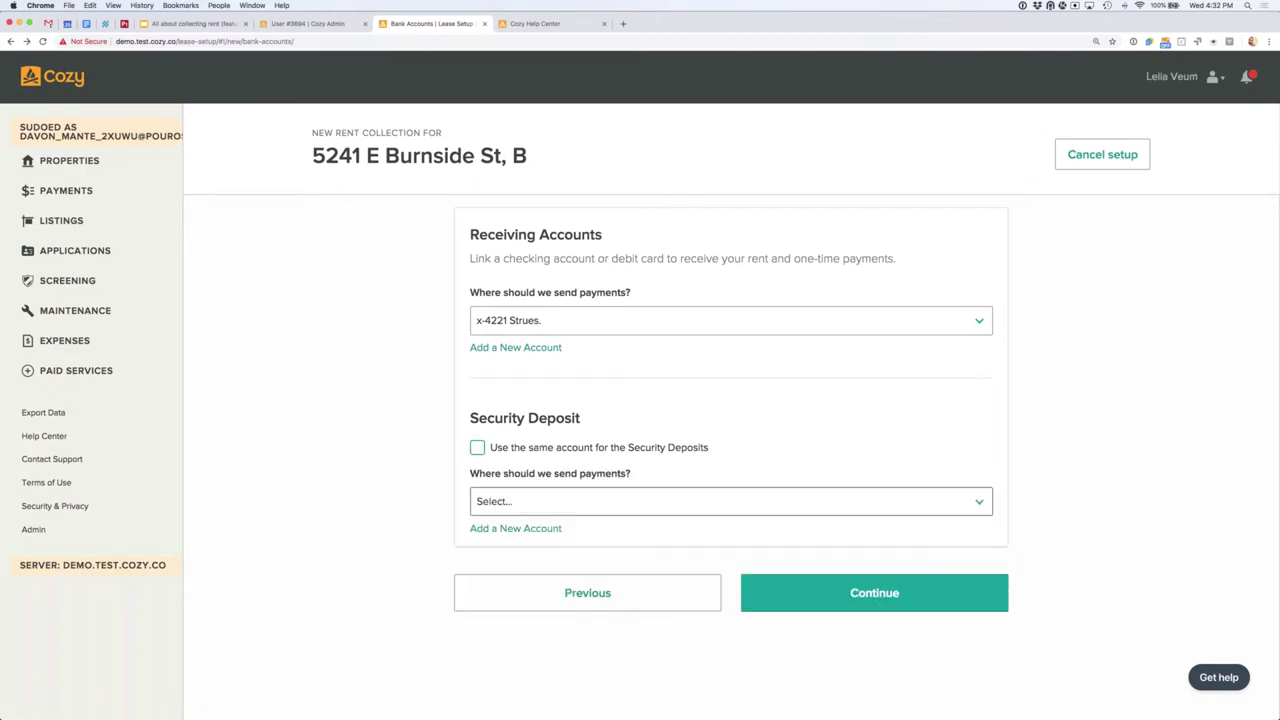
left_click(567, 508)
left_click(477, 447)
left_click(477, 447)
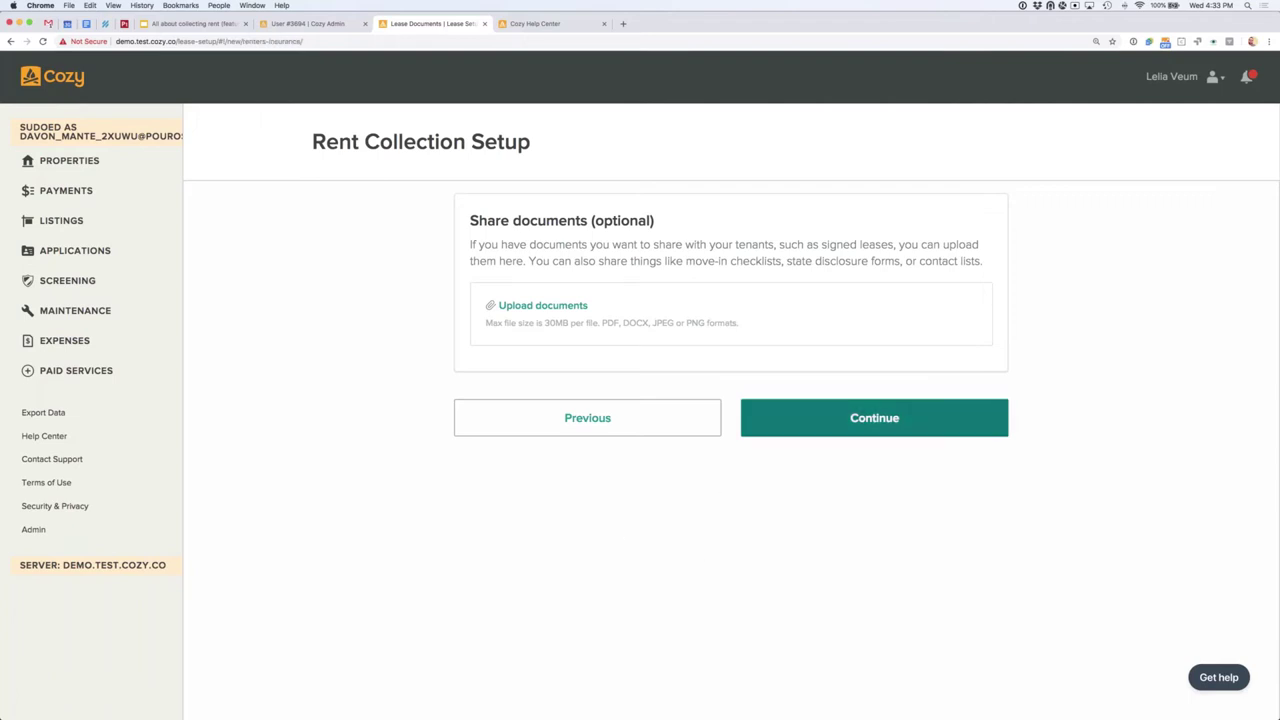
Step: Continue past Share documents with no files uploaded
left_click(784, 428)
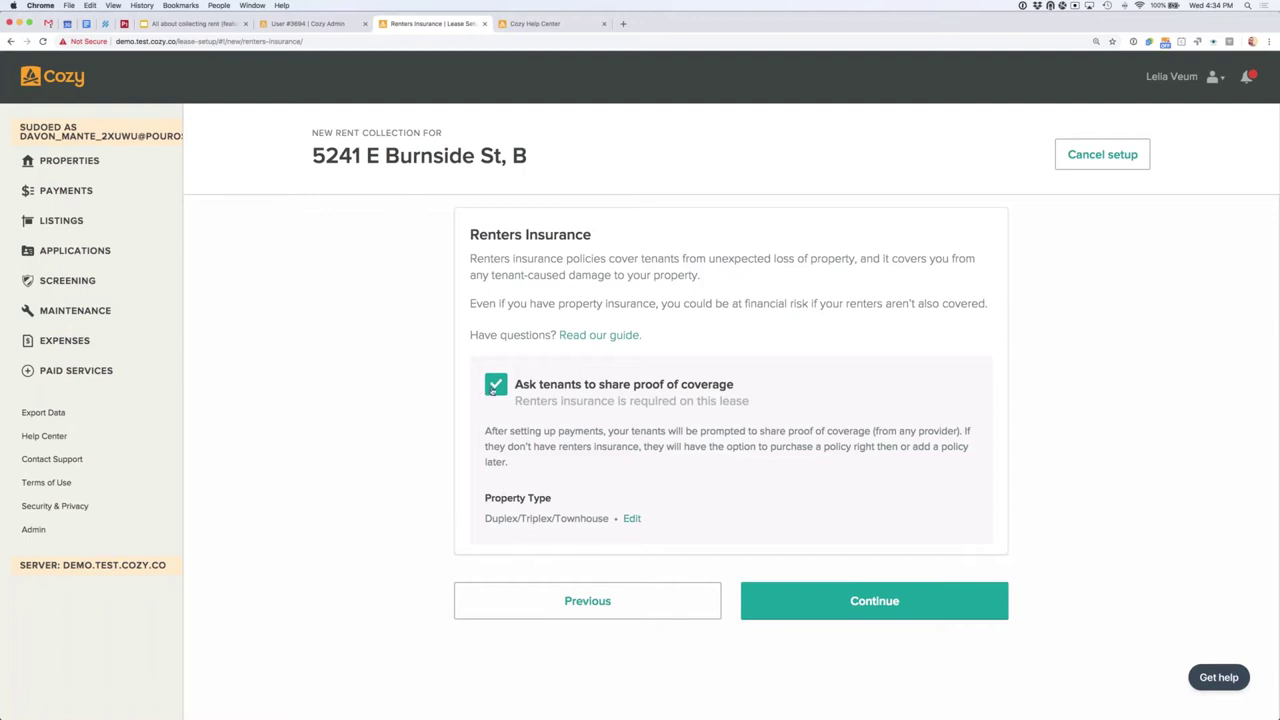
Step: Keep 'Ask tenants to share proof of coverage' checked and continue to the review
left_click(495, 386)
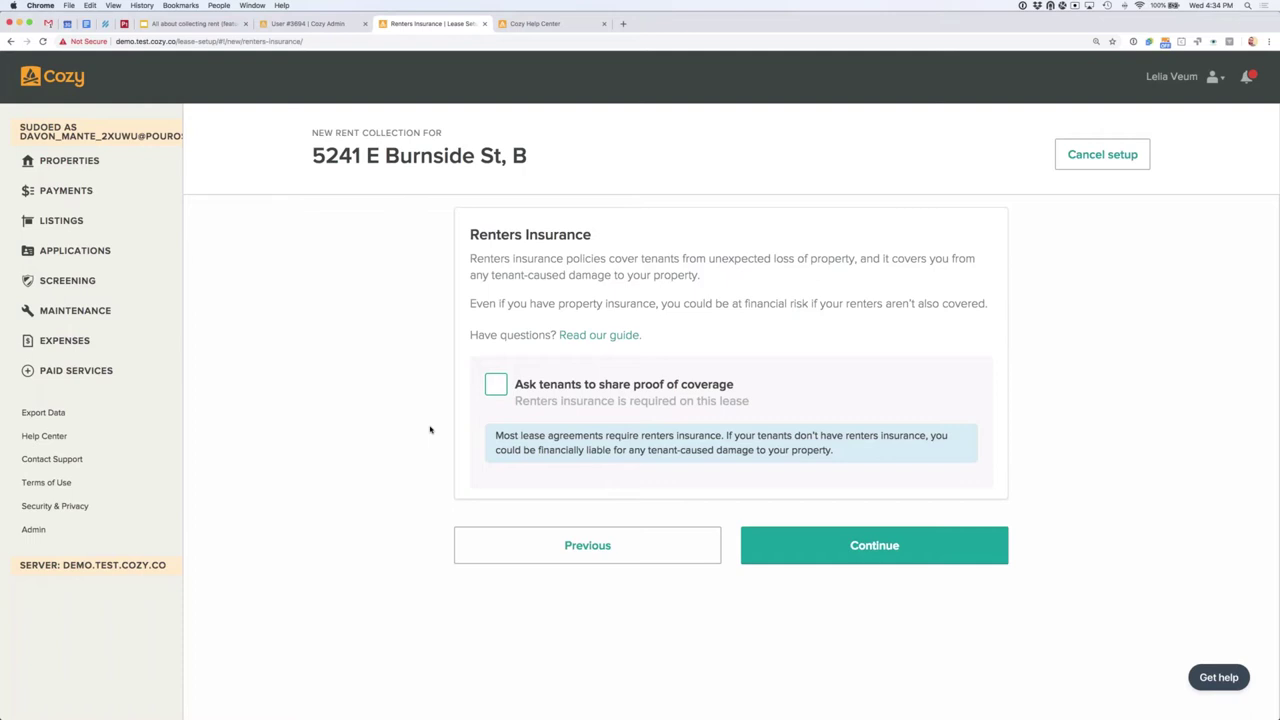
left_click(493, 388)
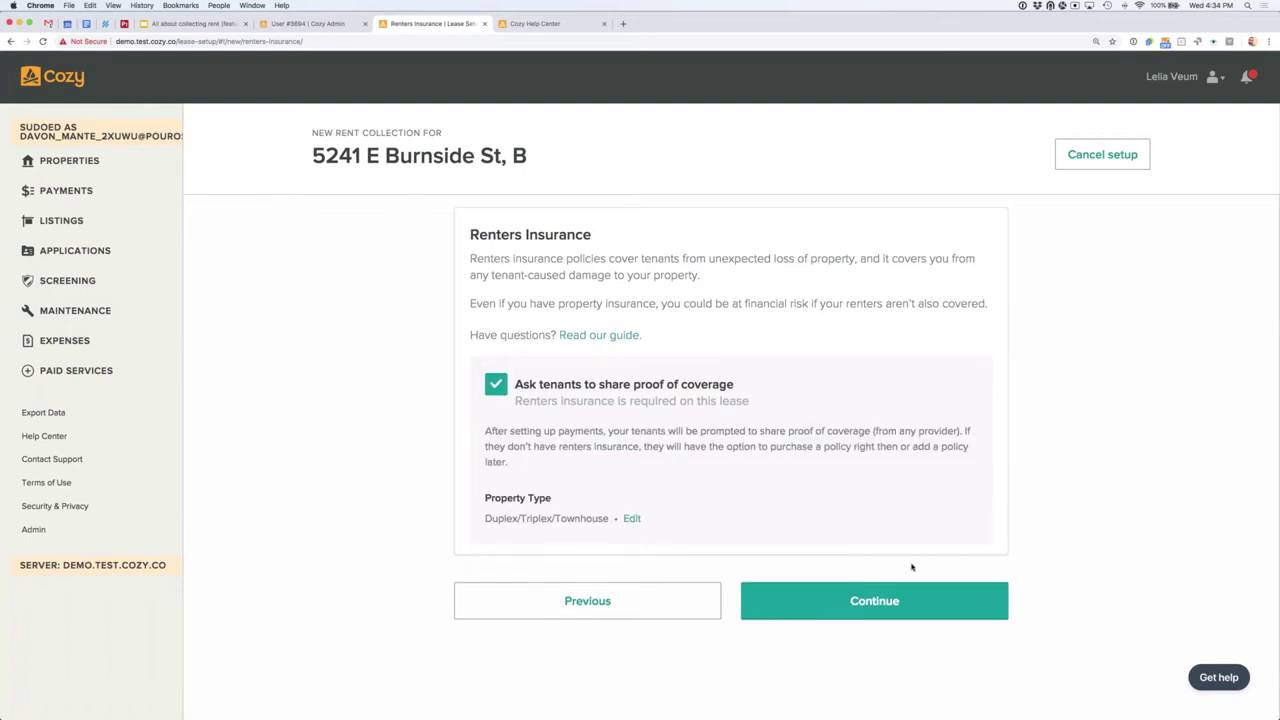
left_click(880, 606)
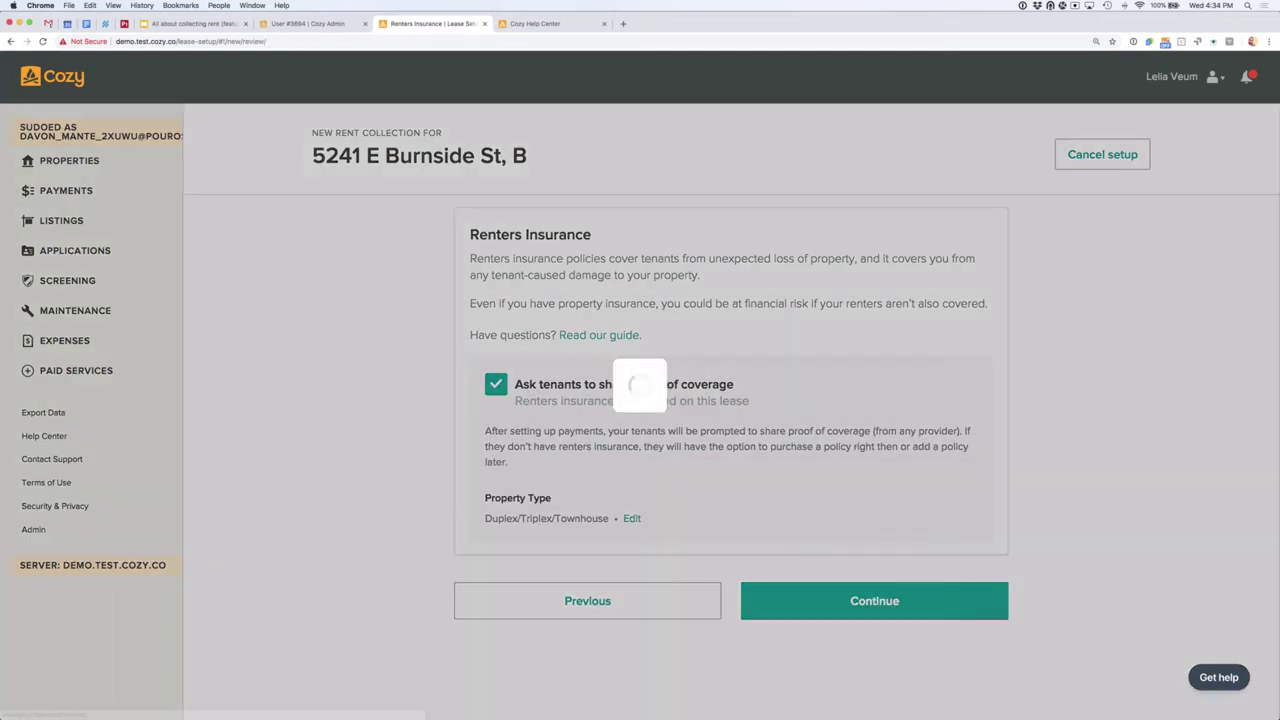
scroll(940, 400, "down", 2)
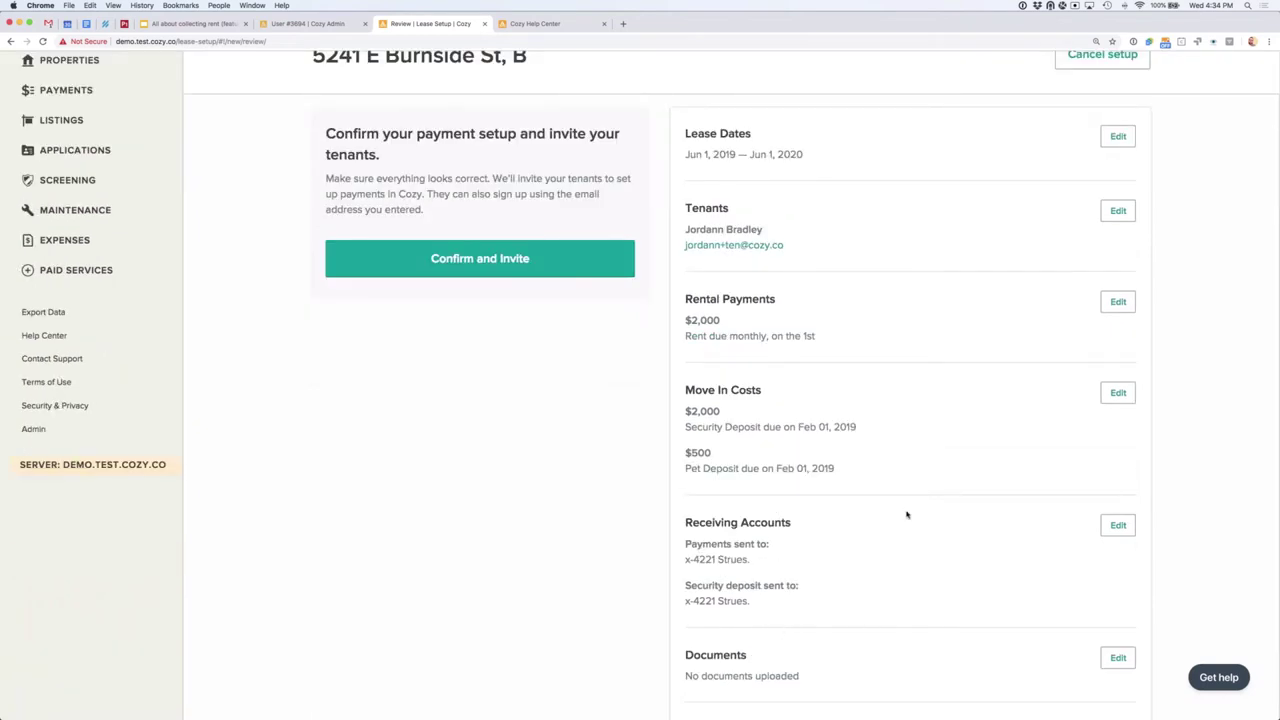
scroll(907, 515, "down", 2)
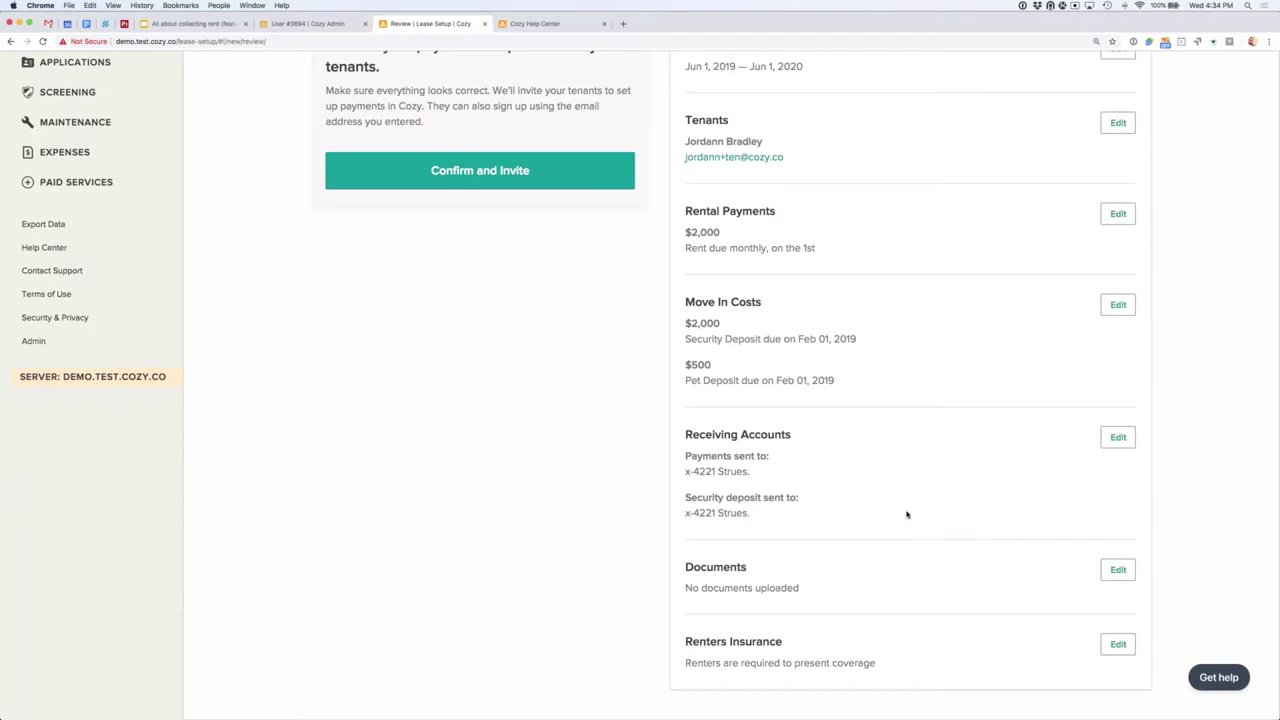
scroll(908, 512, "up", 2)
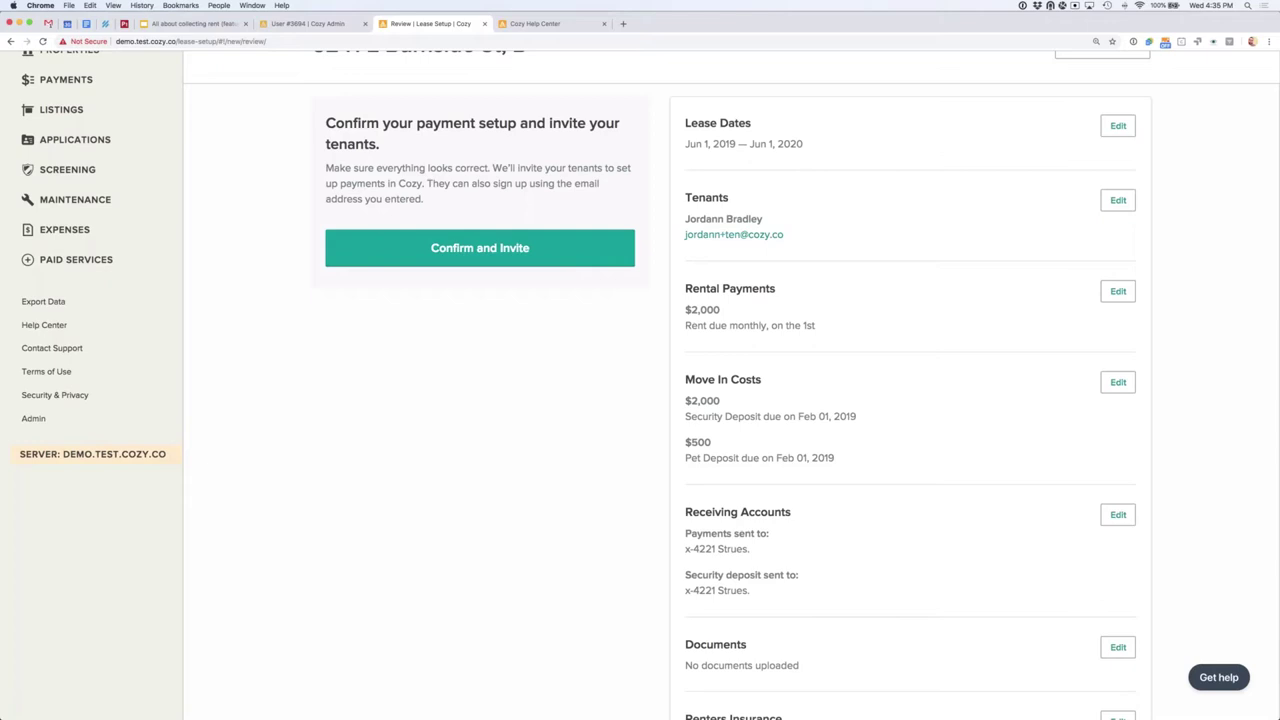
scroll(818, 336, "down", 1)
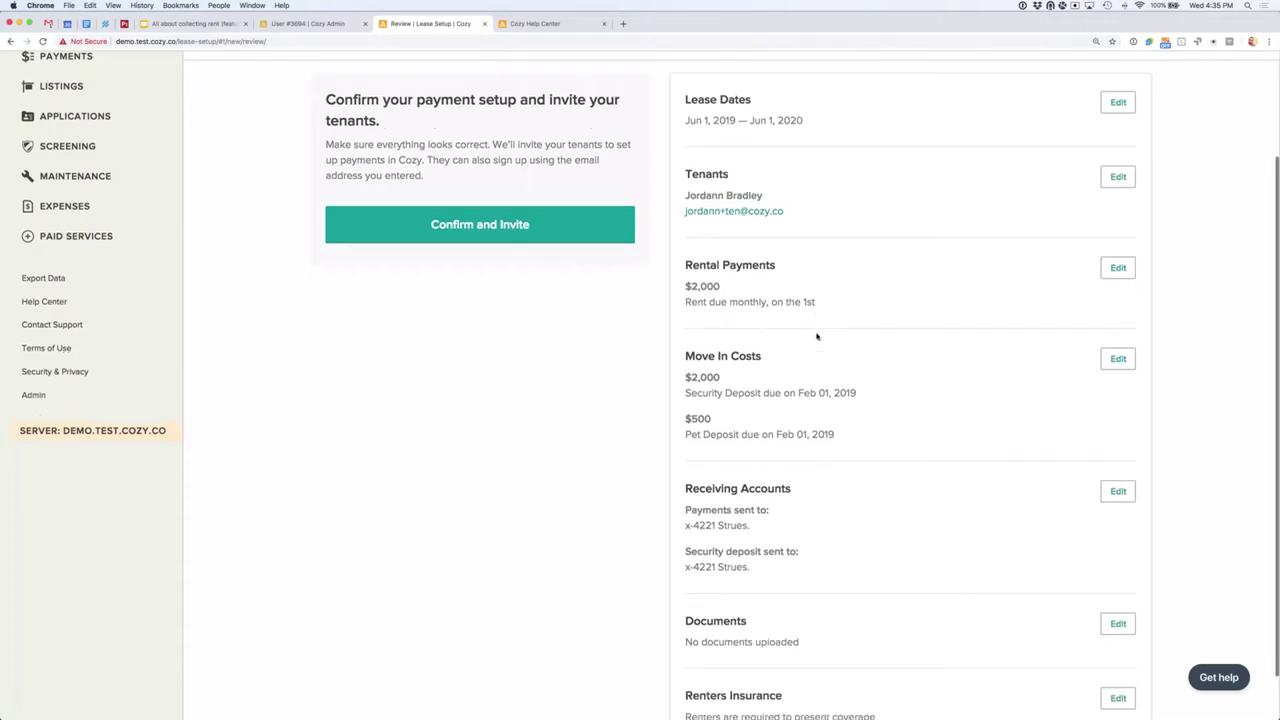
left_click(507, 222)
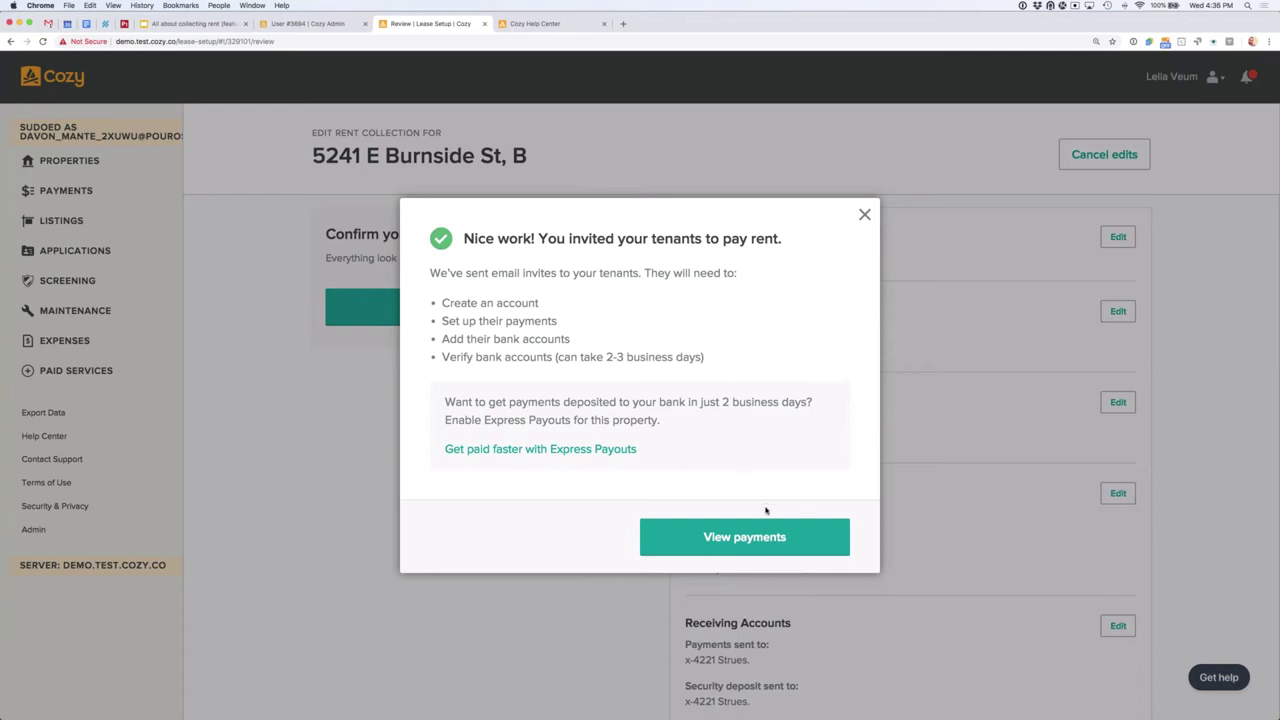
Step: View the lease's payments: $0.00 due today and $2,000 rent recurring on the 1st
left_click(756, 538)
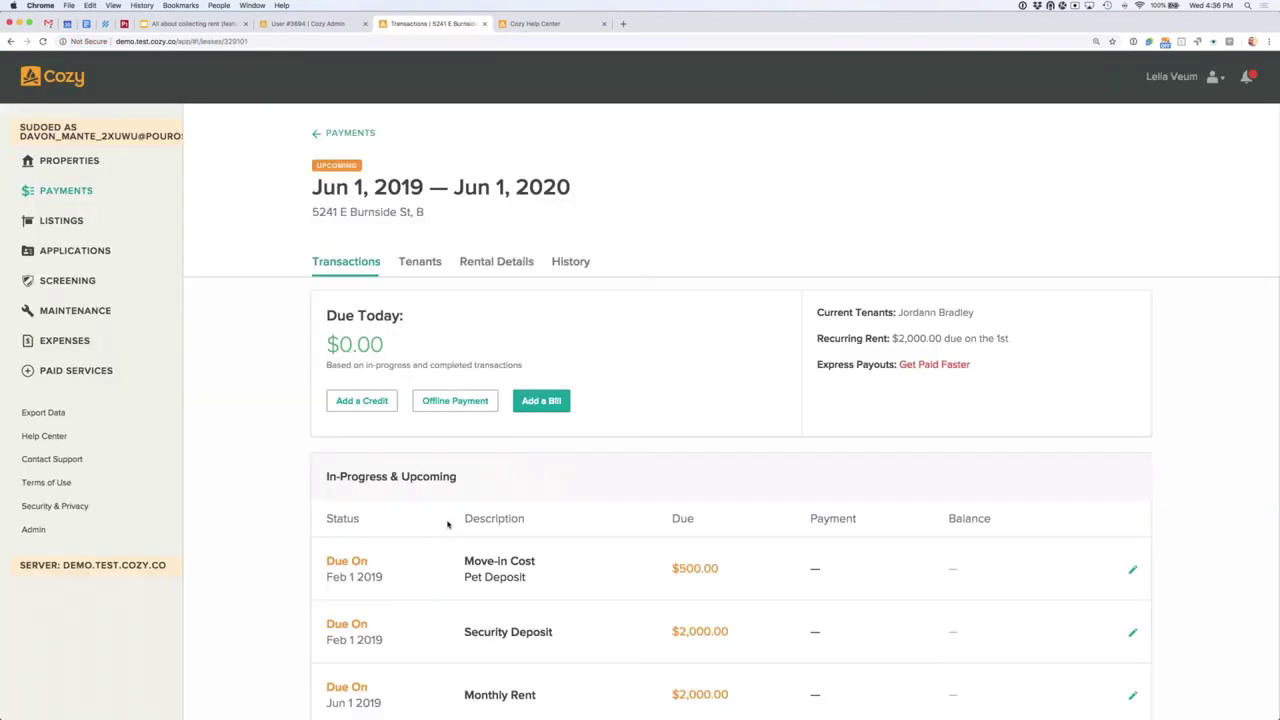
scroll(409, 549, "down", 1)
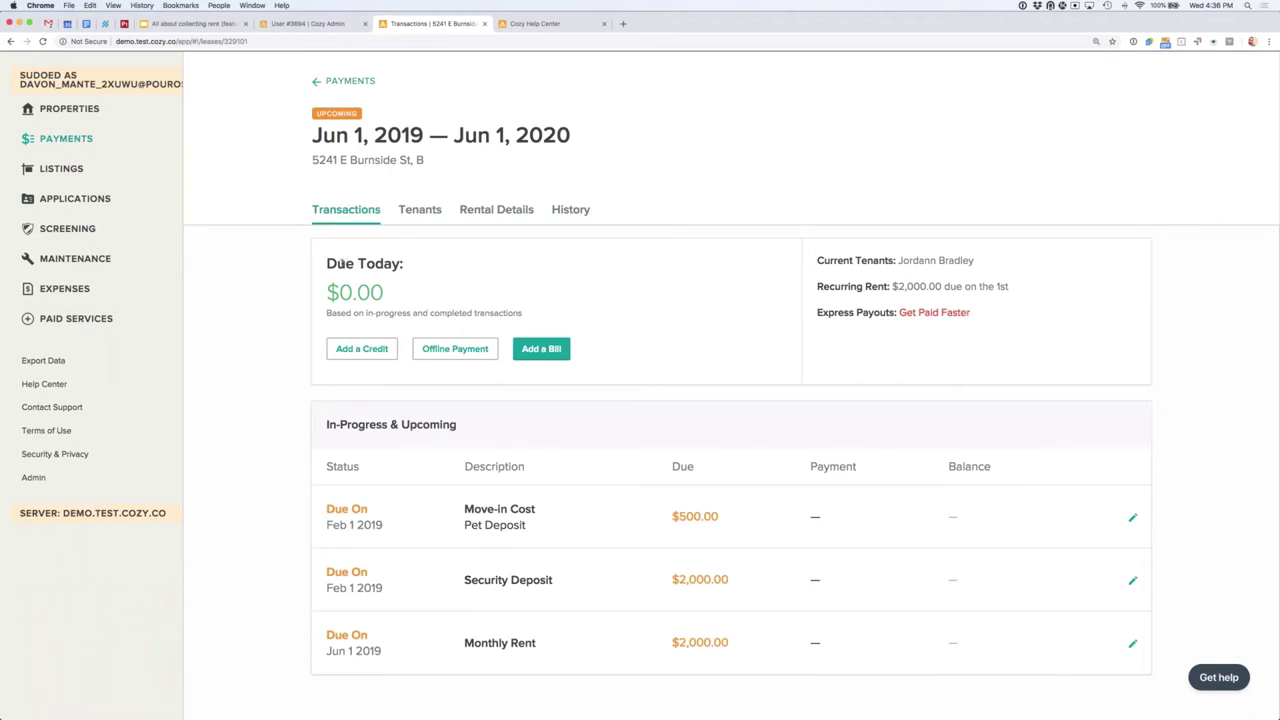
scroll(325, 335, "down", 1)
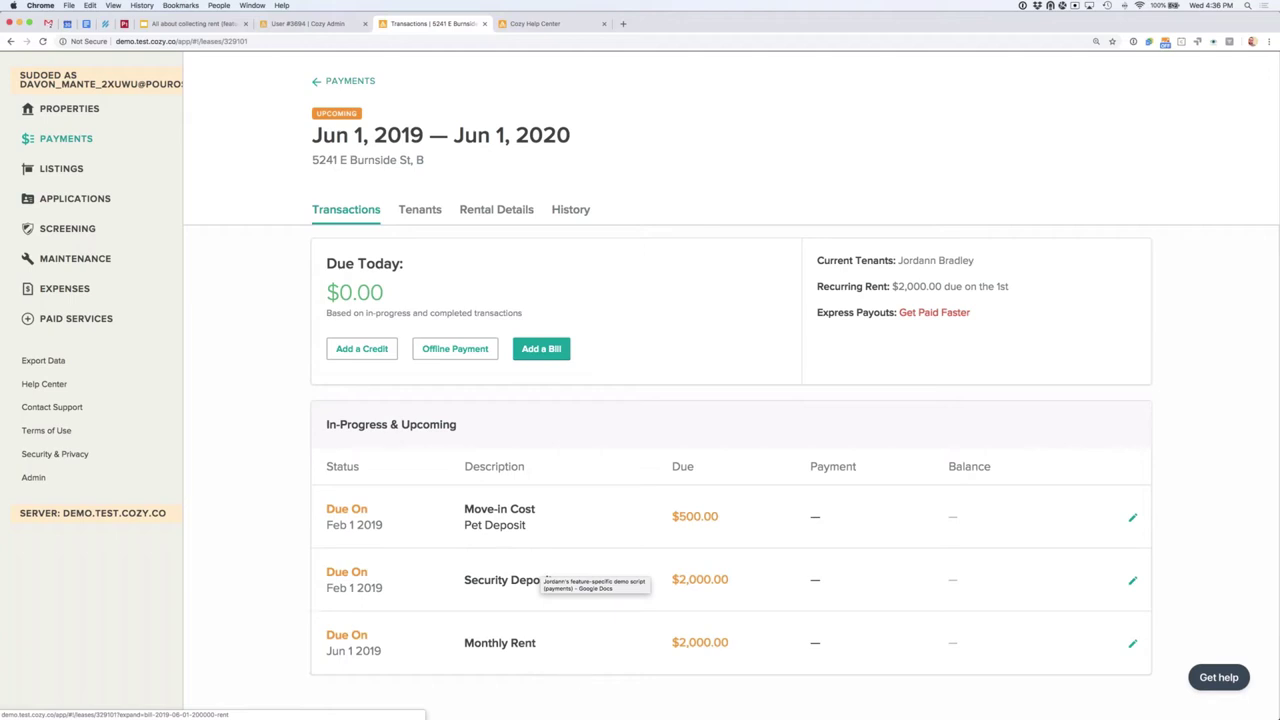
scroll(558, 483, "up", 2)
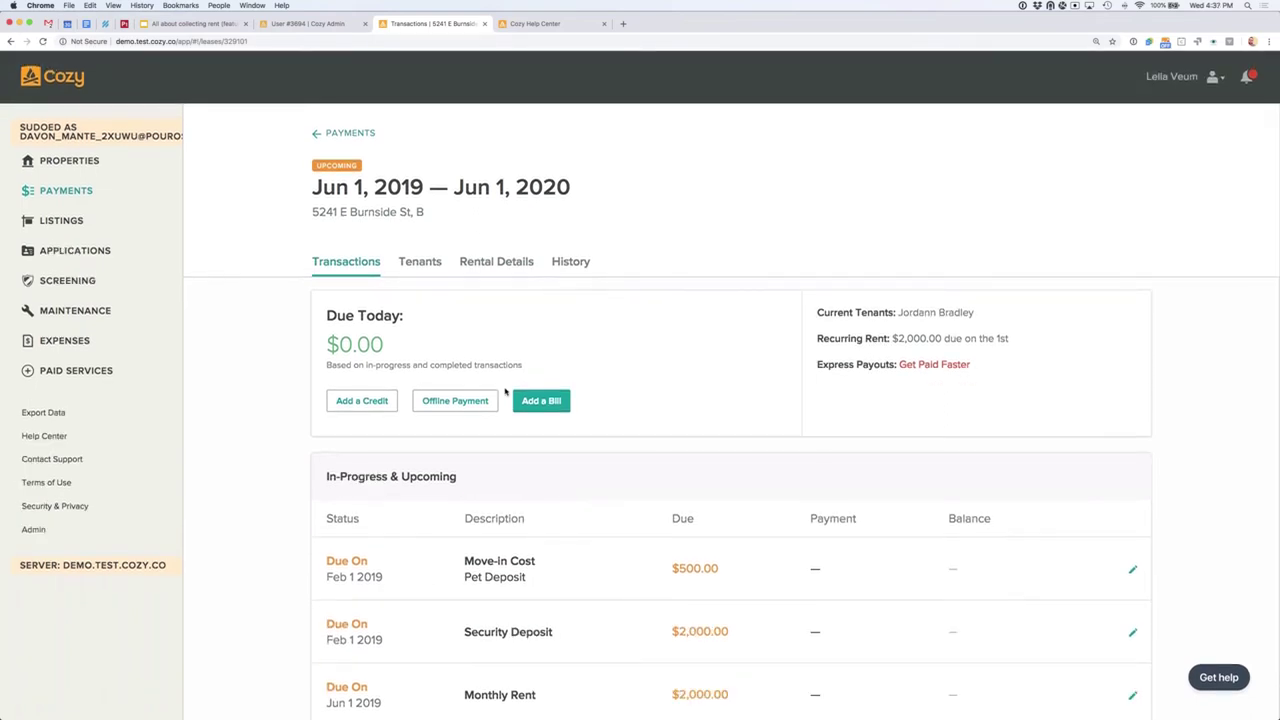
Step: Review the lease's one invited, not-yet-accepted tenant, then go to Rental Details
left_click(428, 263)
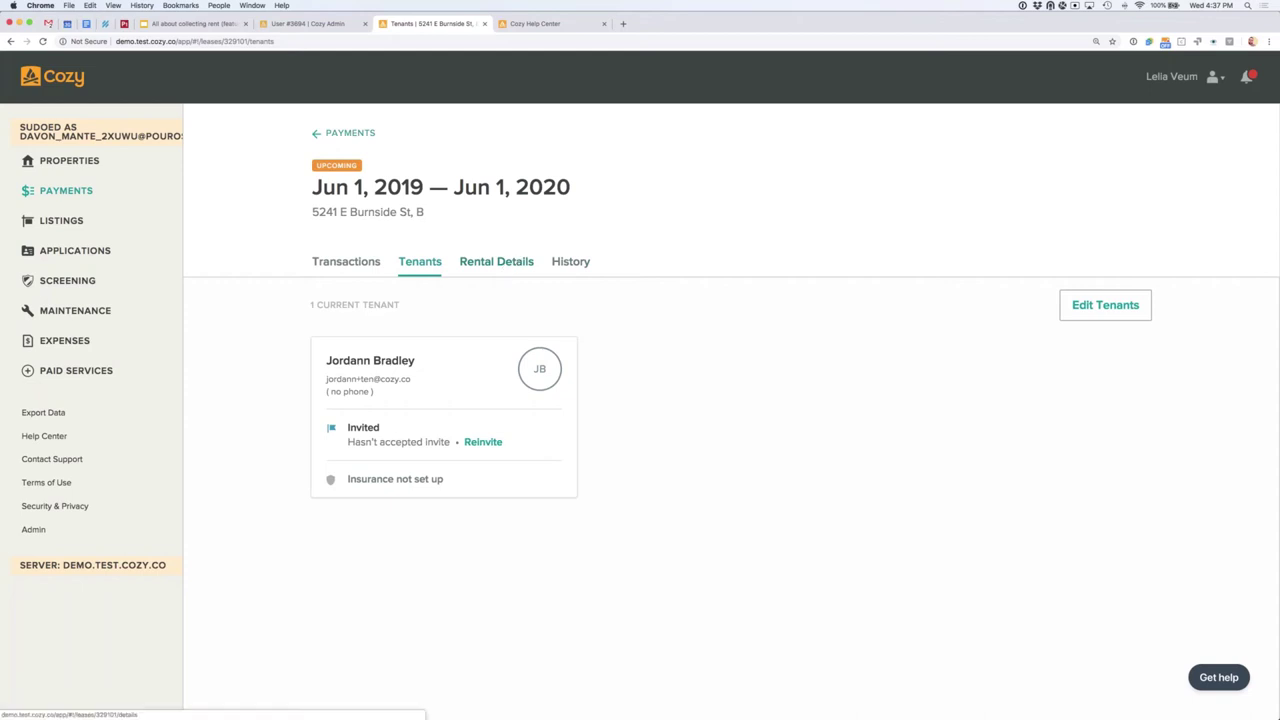
left_click(505, 265)
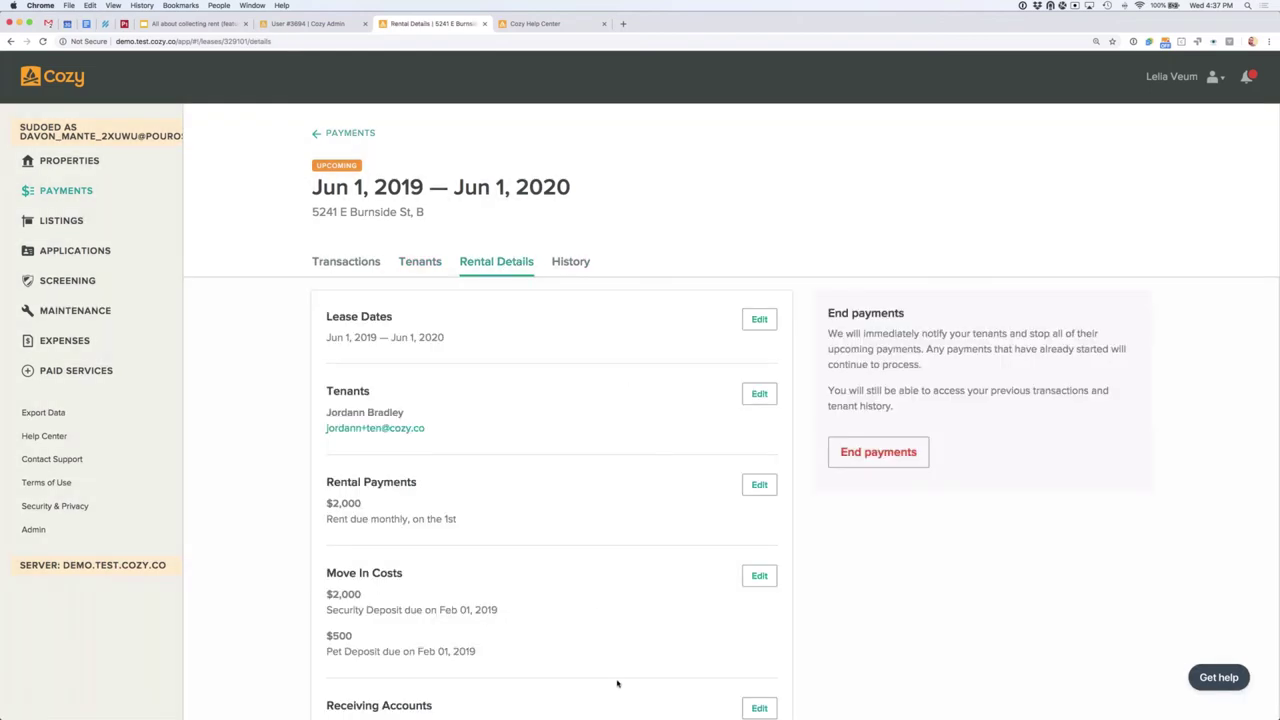
scroll(590, 470, "down", 2)
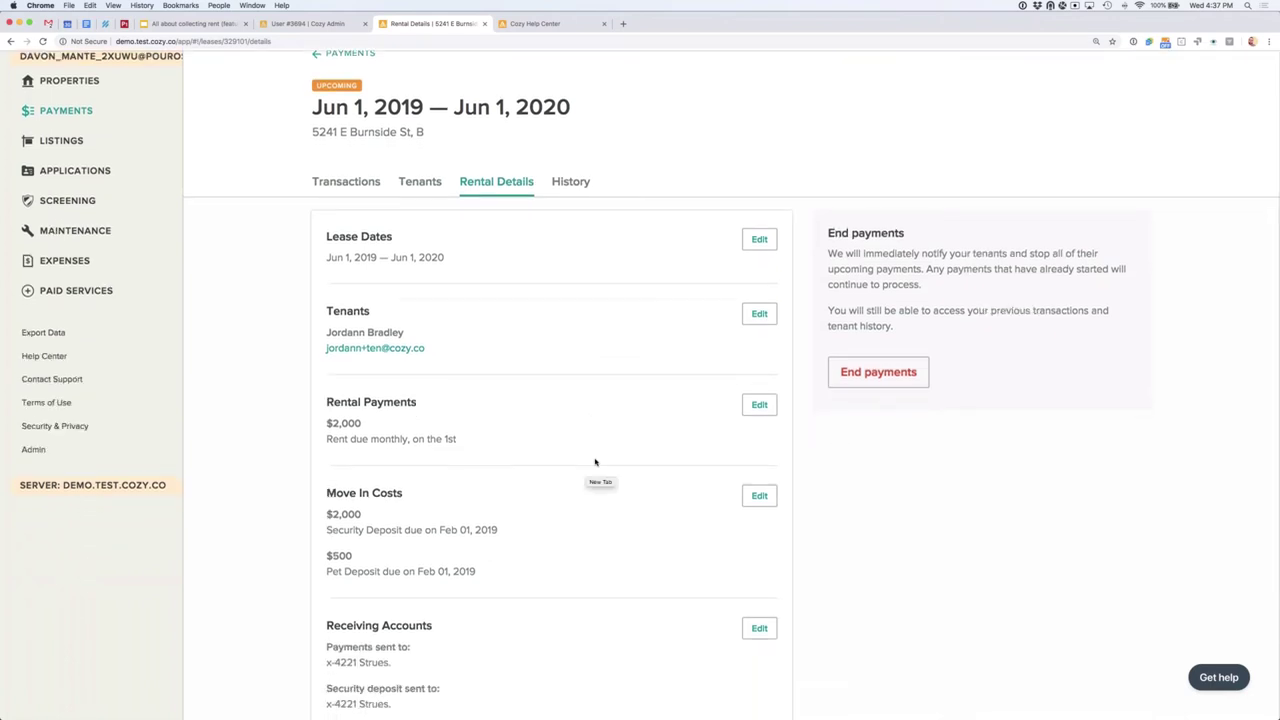
scroll(594, 463, "down", 2)
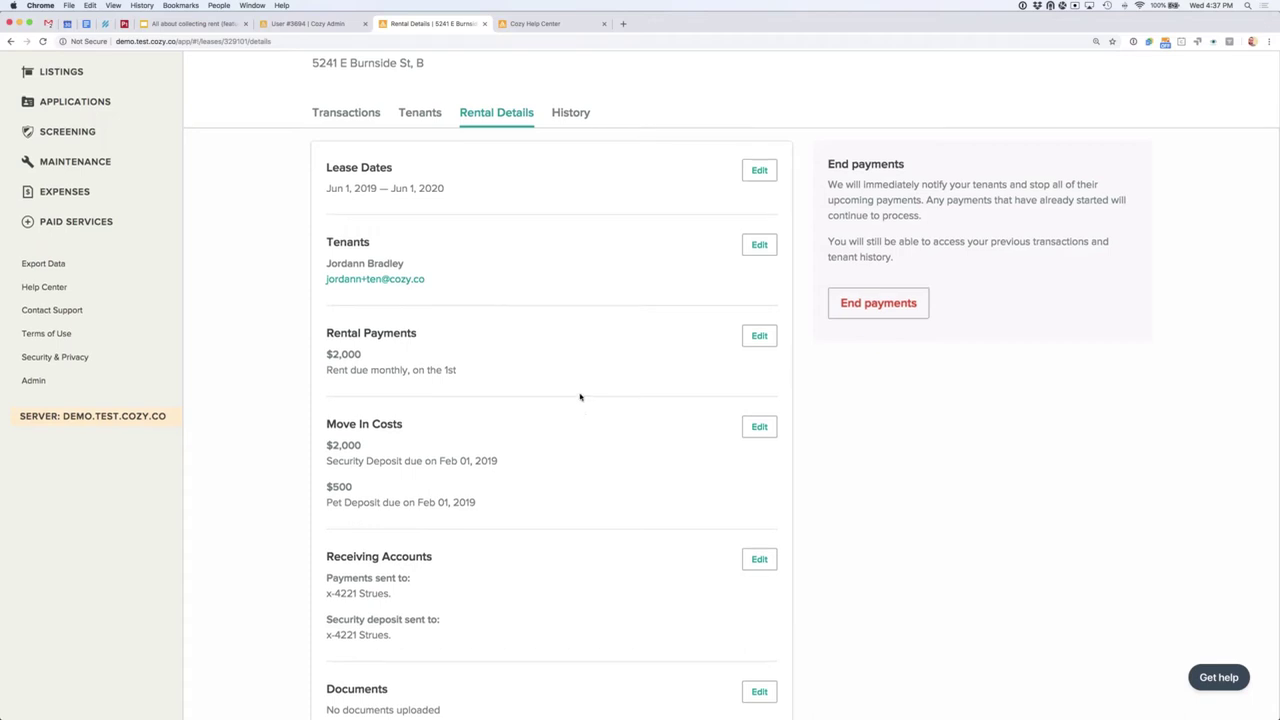
scroll(894, 294, "up", 1)
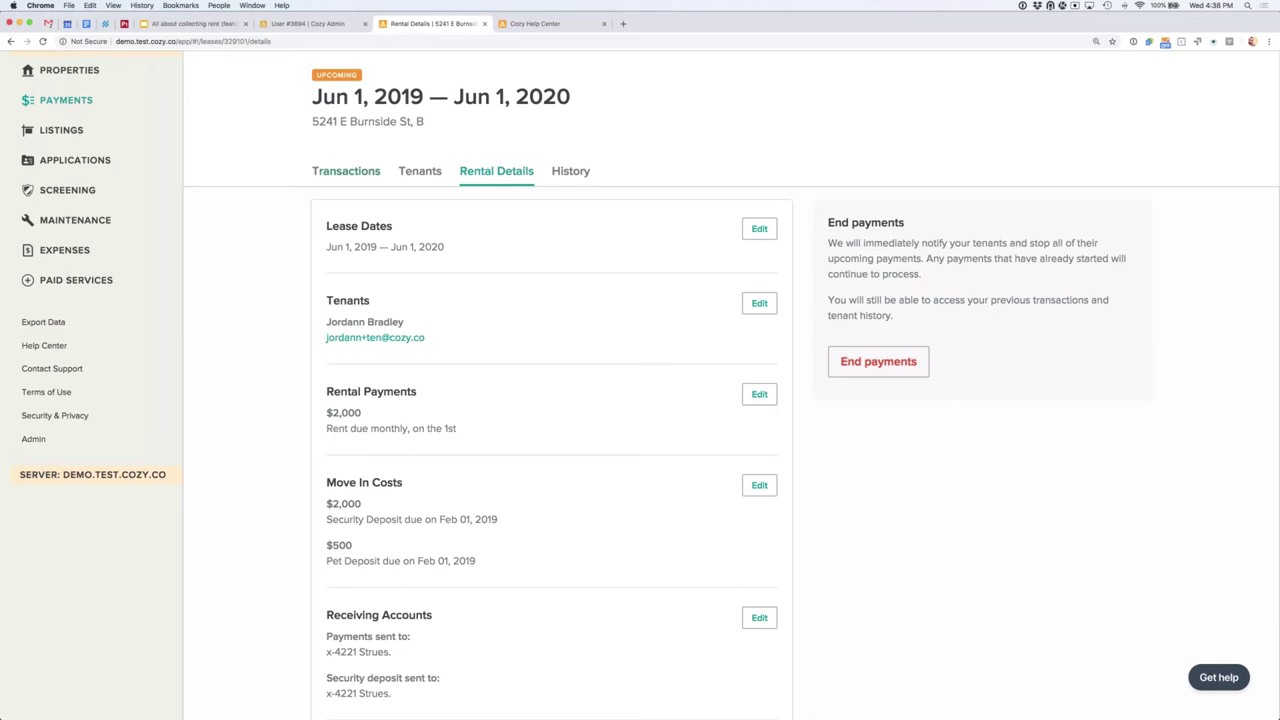
Step: Leave the Burnside lease's transactions and return to the Payments list of active and upcoming leases
left_click(348, 172)
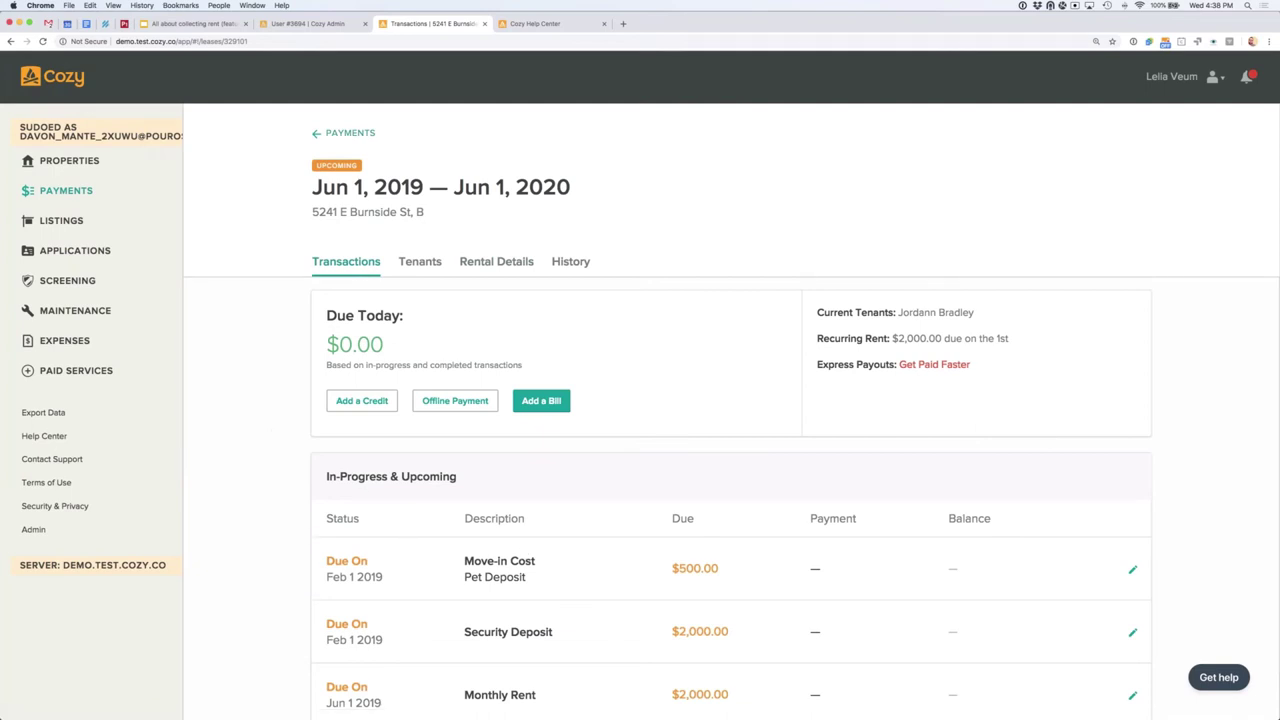
left_click(66, 190)
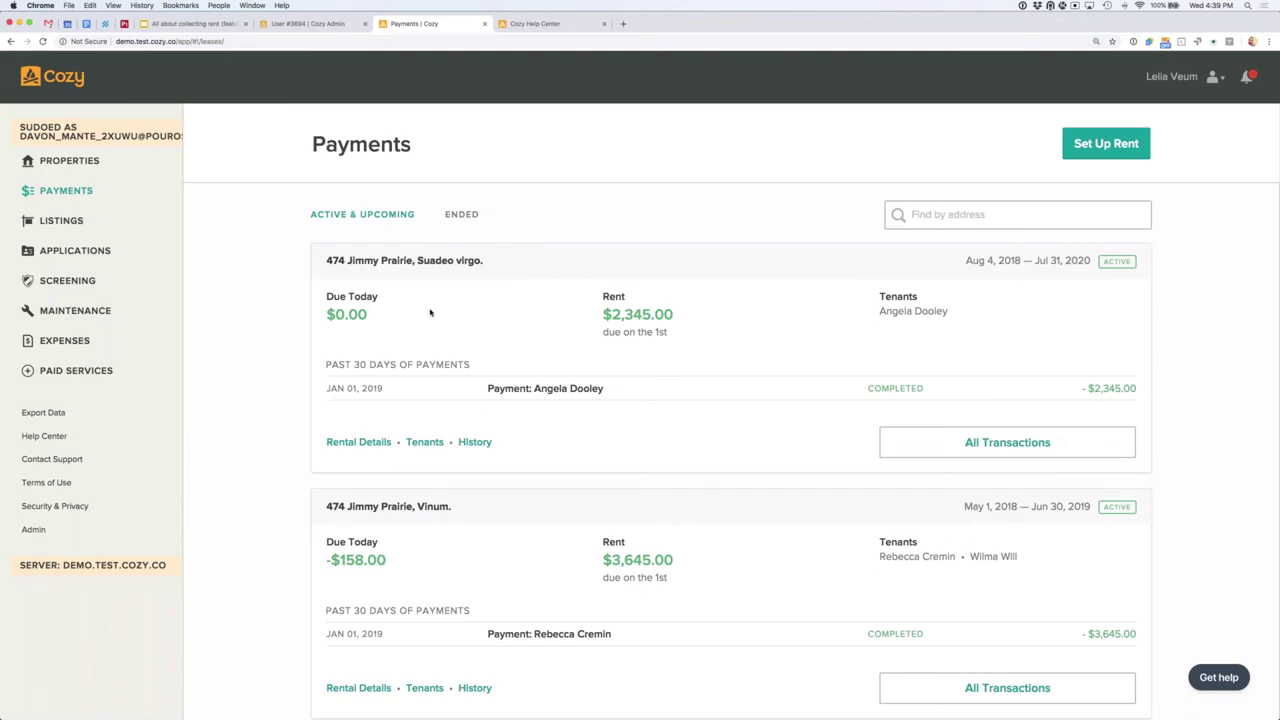
scroll(430, 313, "down", 4)
scroll(430, 313, "up", 2)
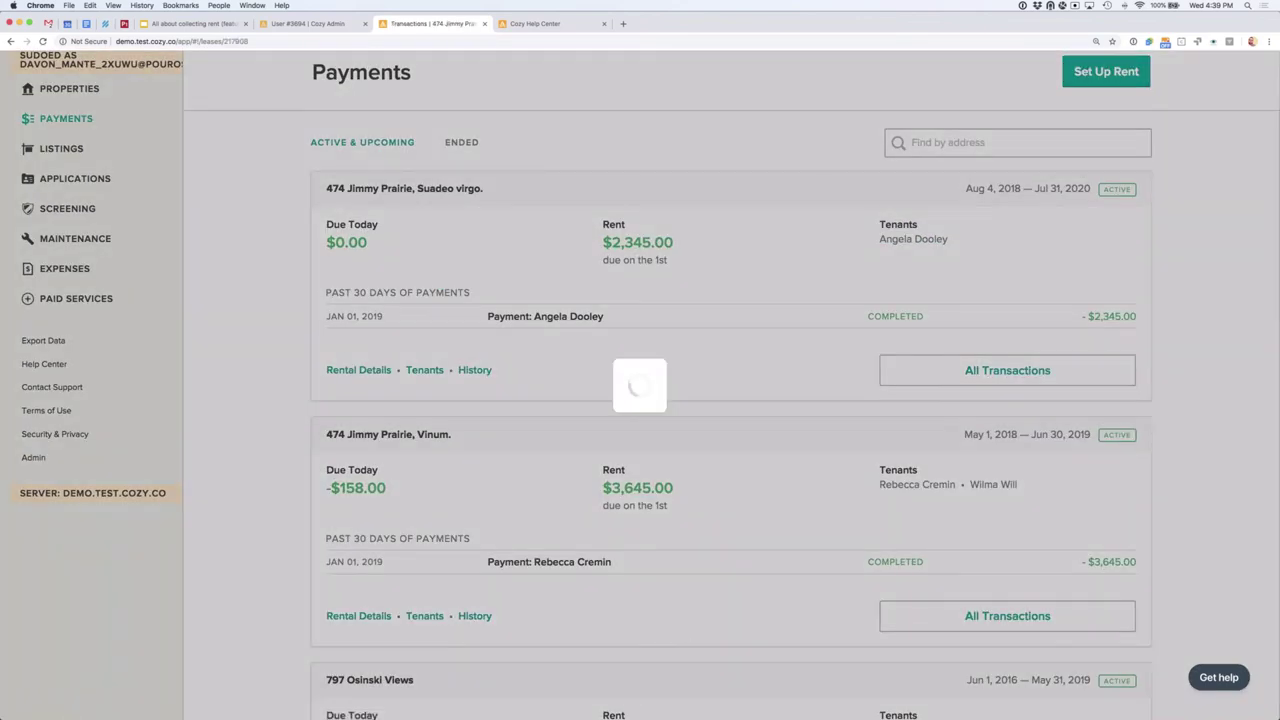
scroll(509, 606, "down", 5)
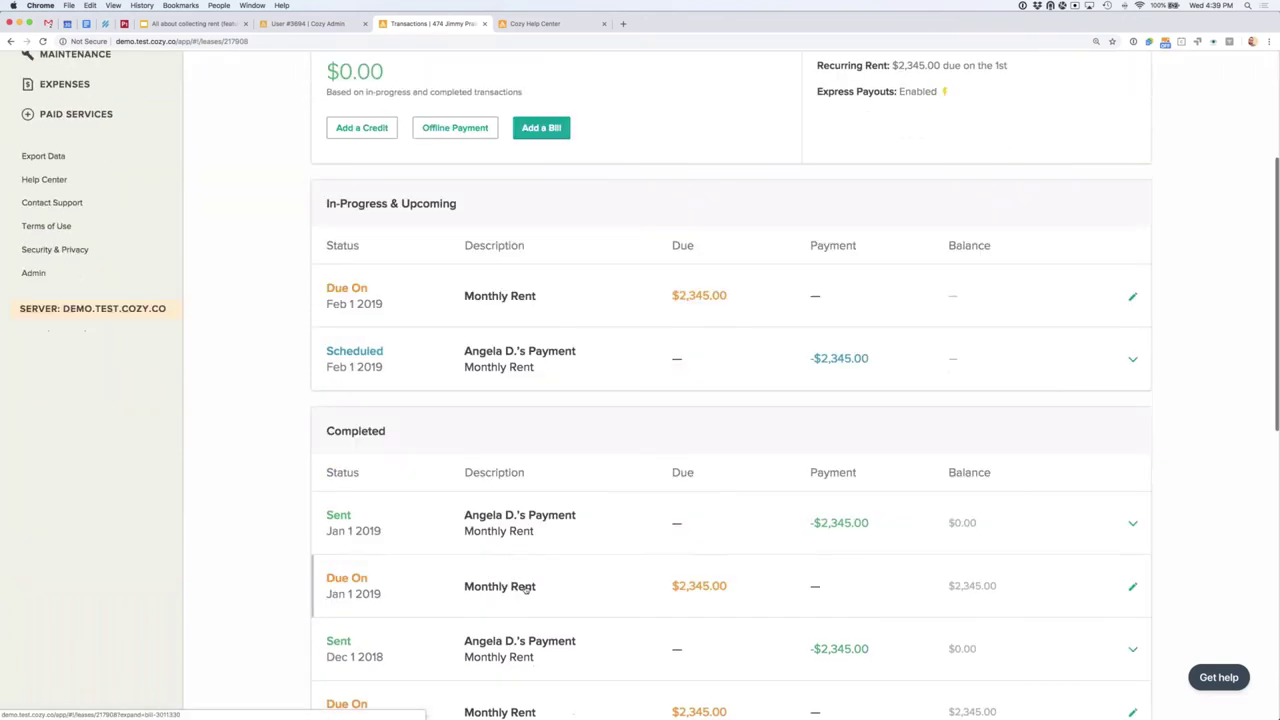
scroll(494, 534, "down", 1)
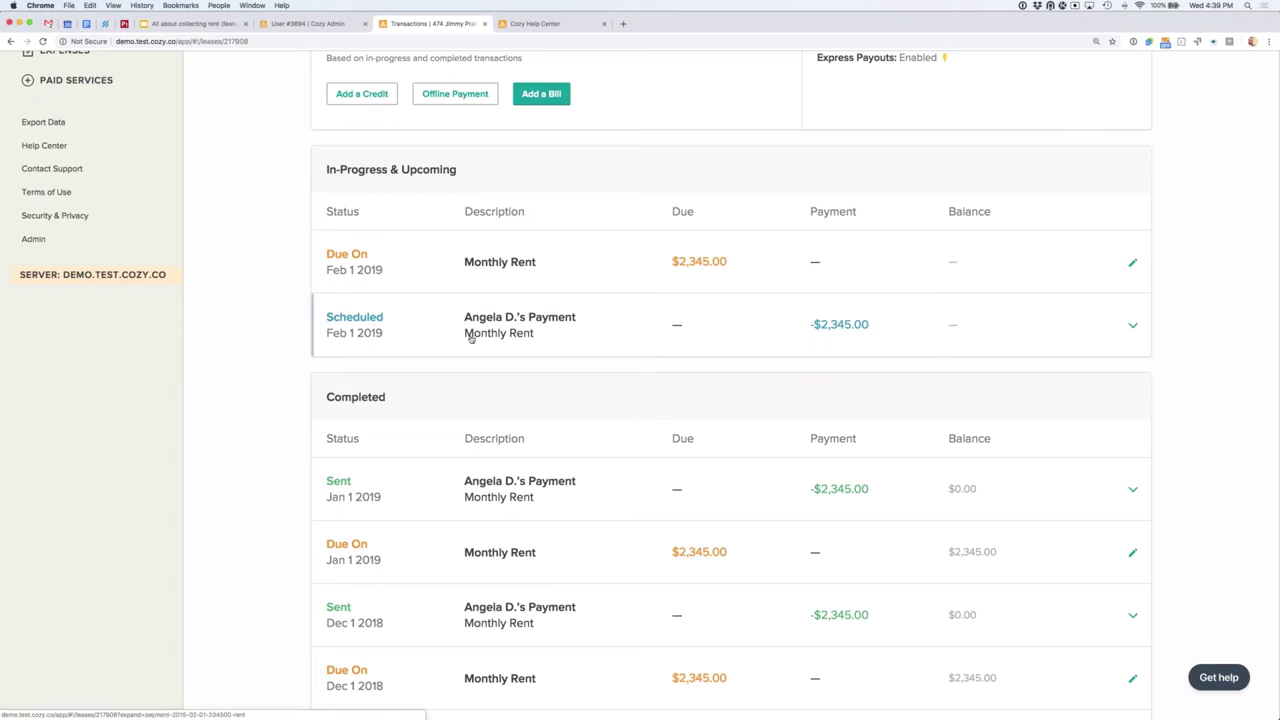
scroll(475, 340, "down", 2)
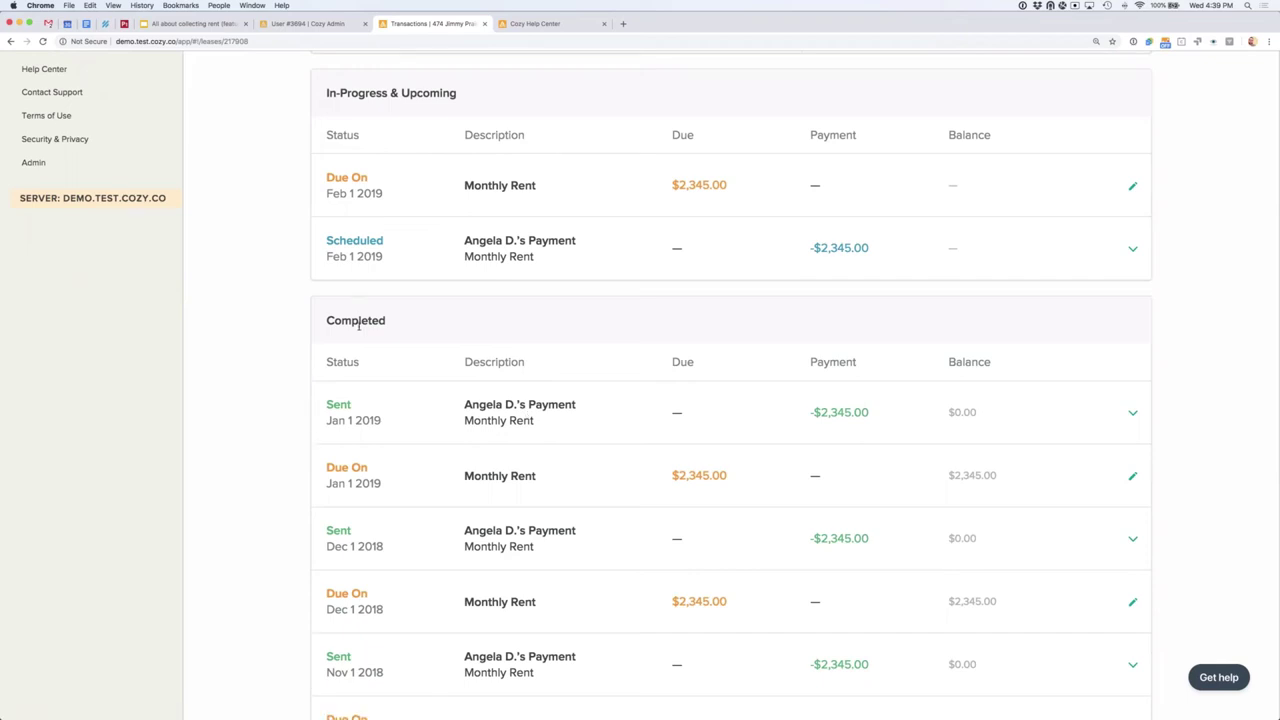
scroll(358, 324, "up", 3)
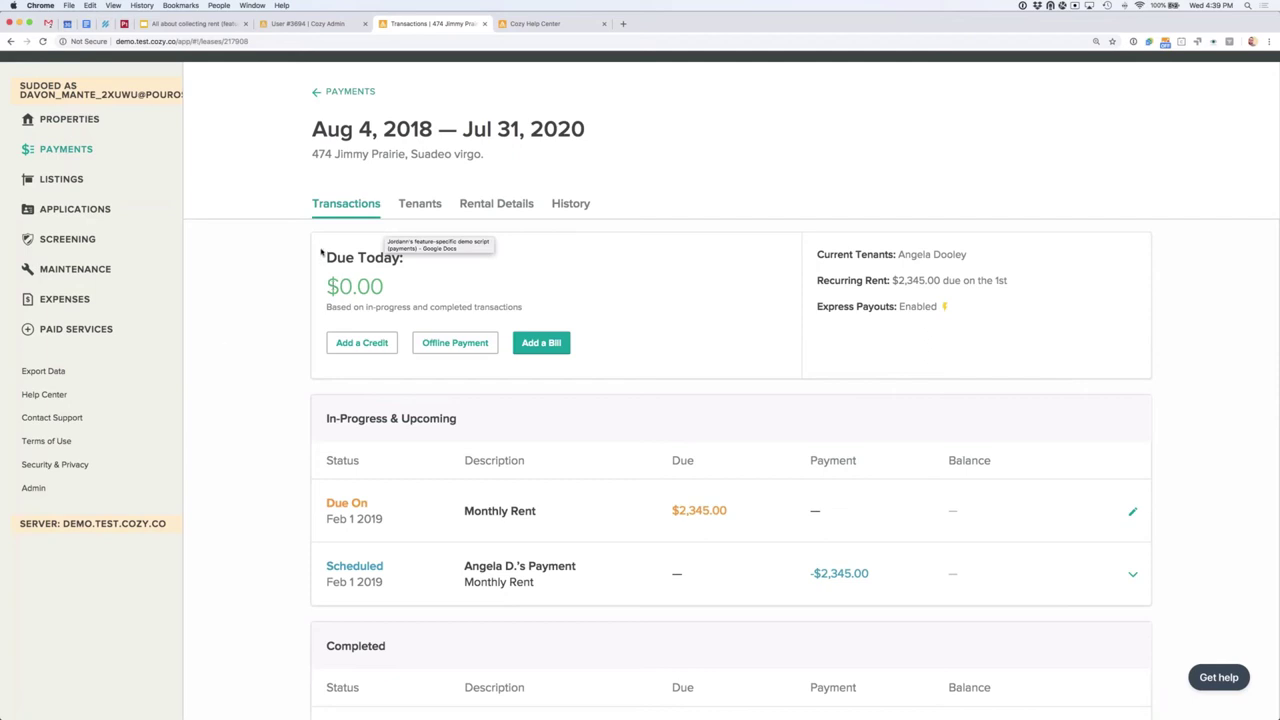
scroll(339, 238, "down", 1)
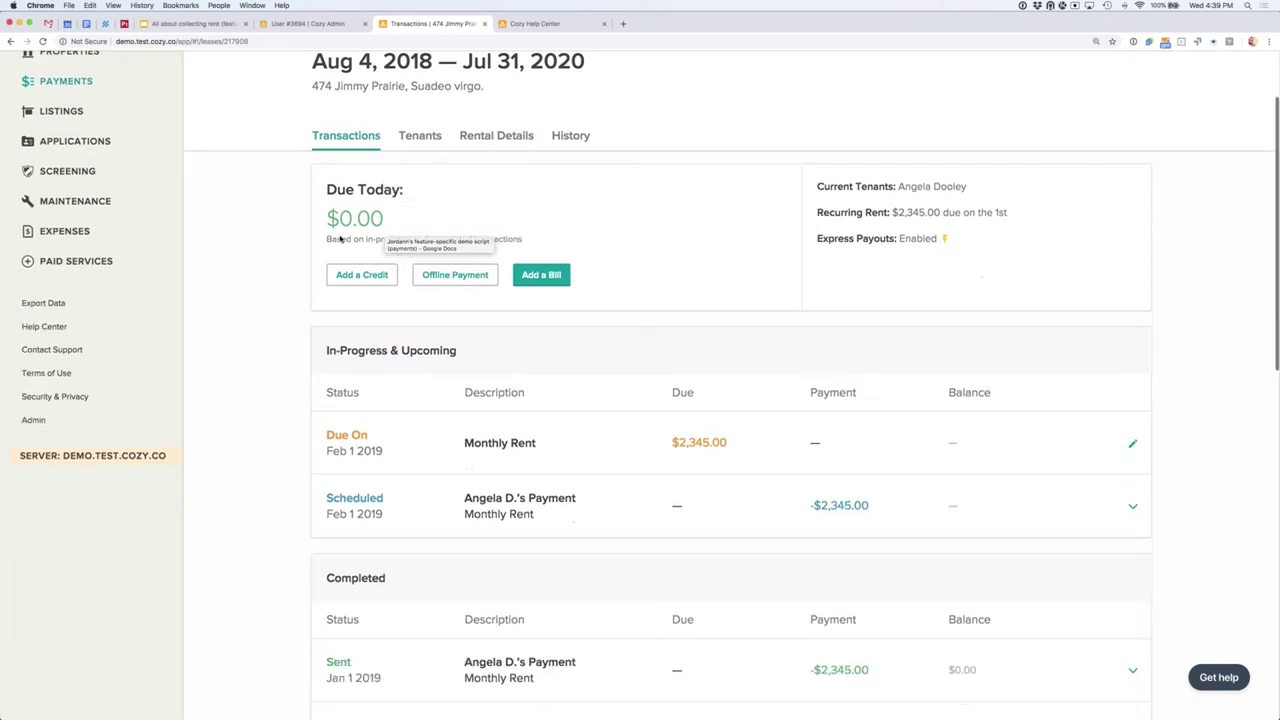
scroll(730, 400, "down", 1)
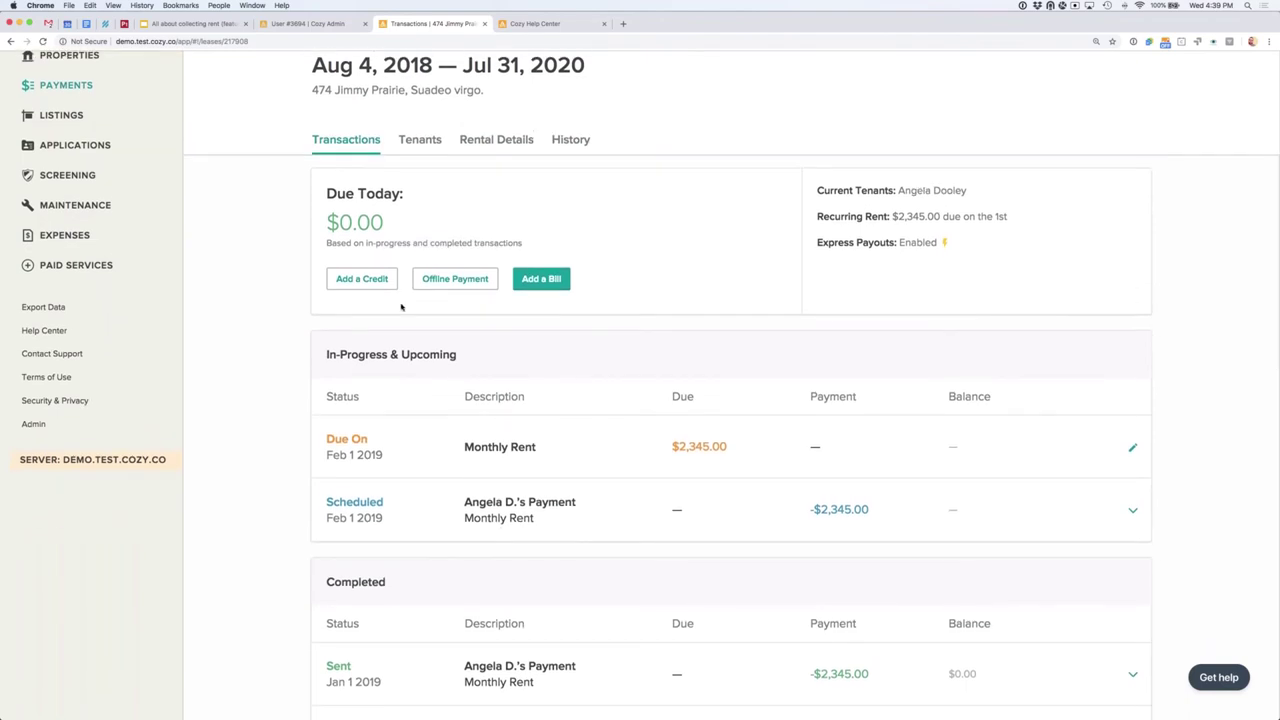
scroll(491, 360, "down", 2)
scroll(491, 355, "down", 2)
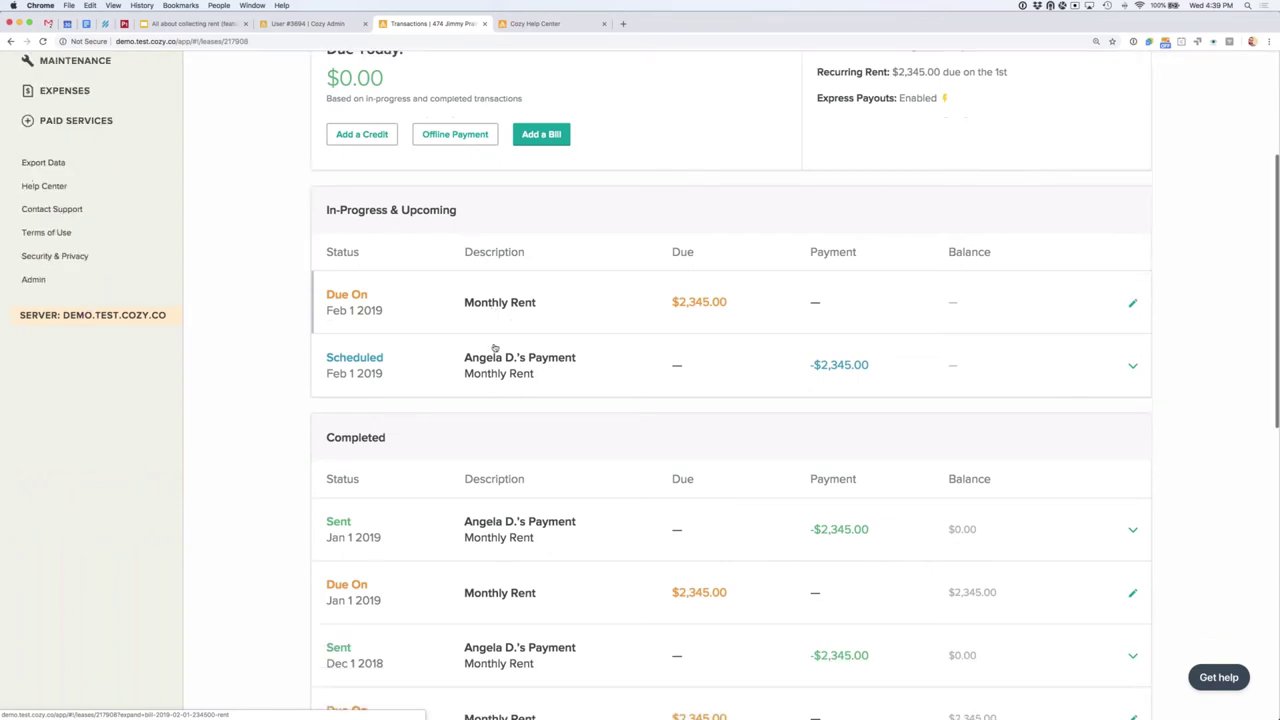
scroll(530, 381, "down", 2)
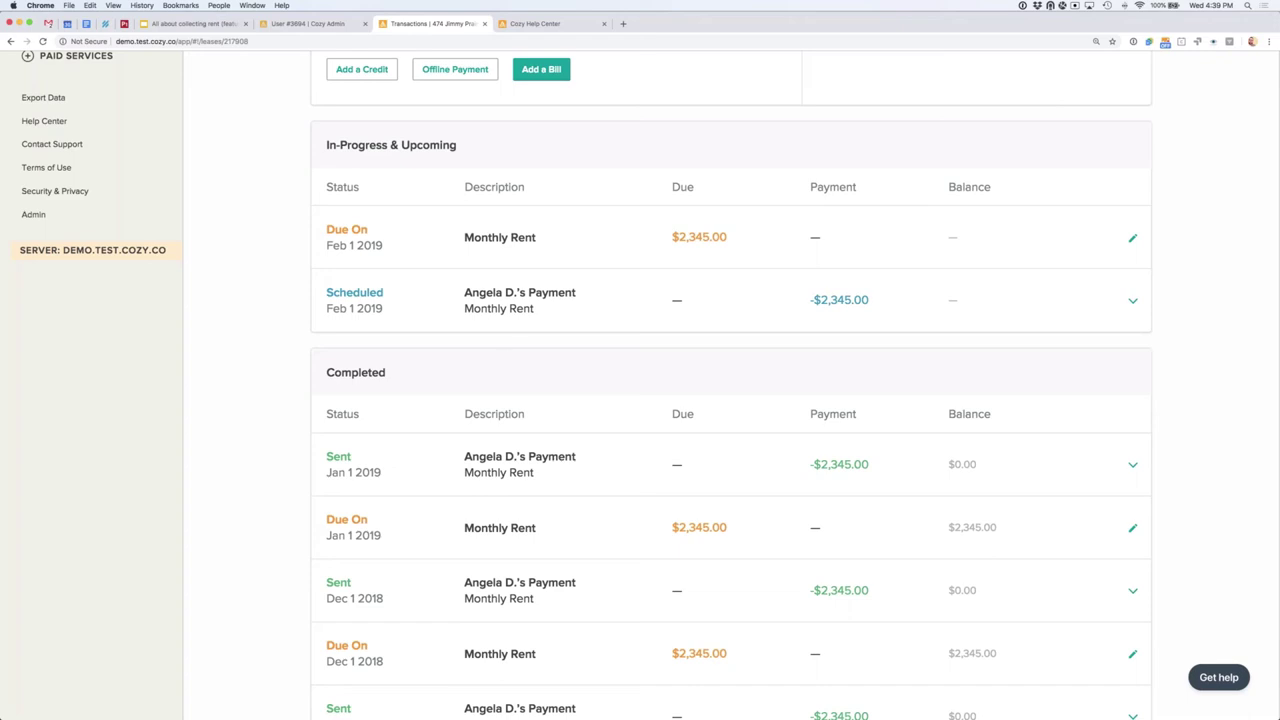
scroll(286, 440, "down", 1)
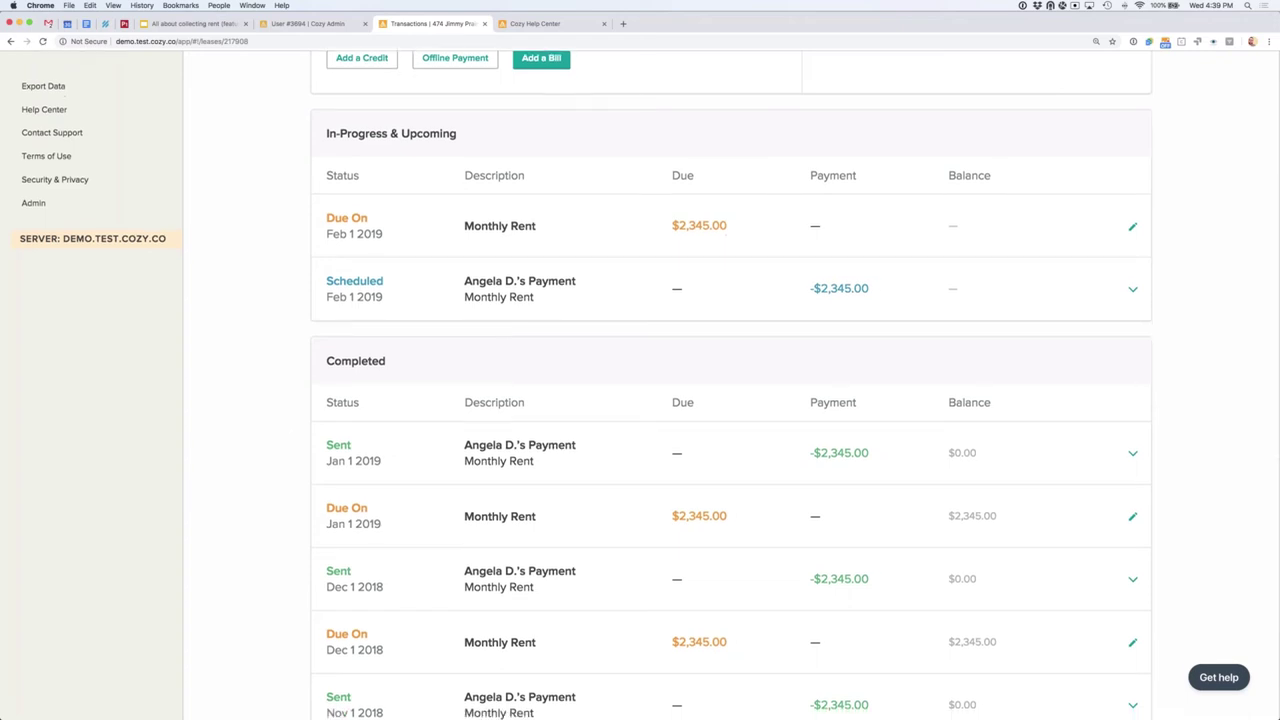
scroll(576, 319, "down", 5)
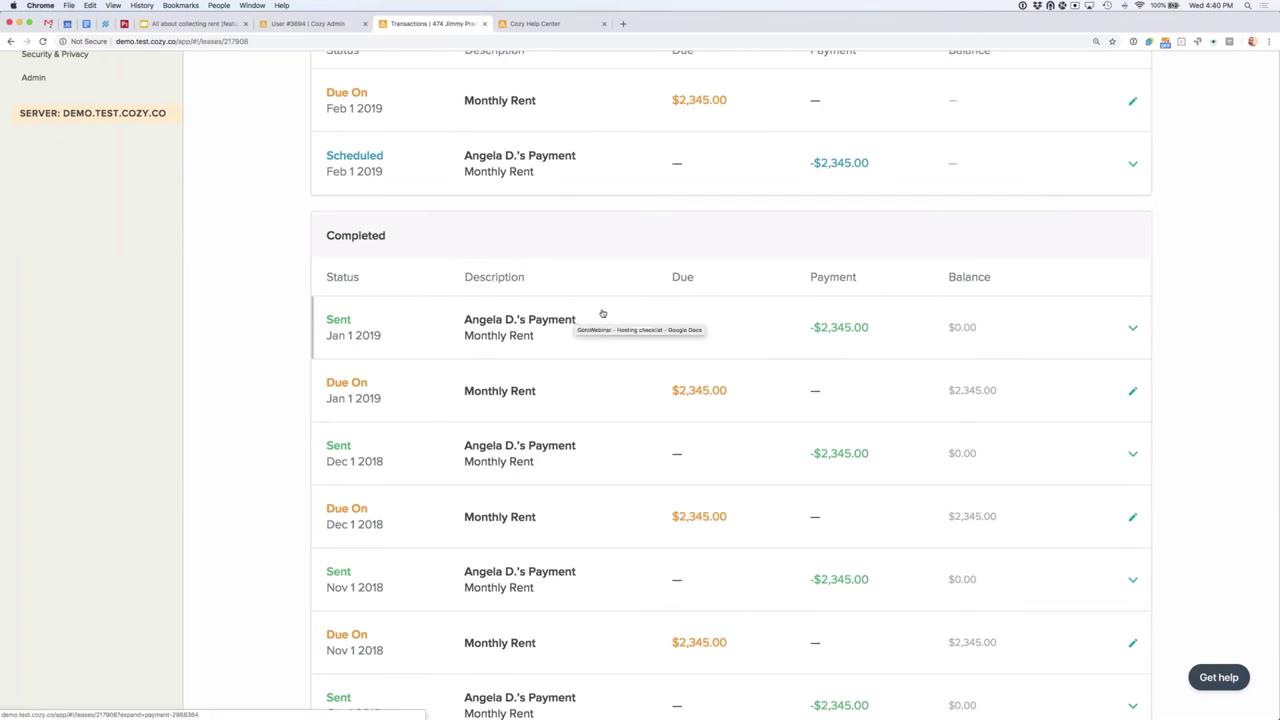
left_click(601, 318)
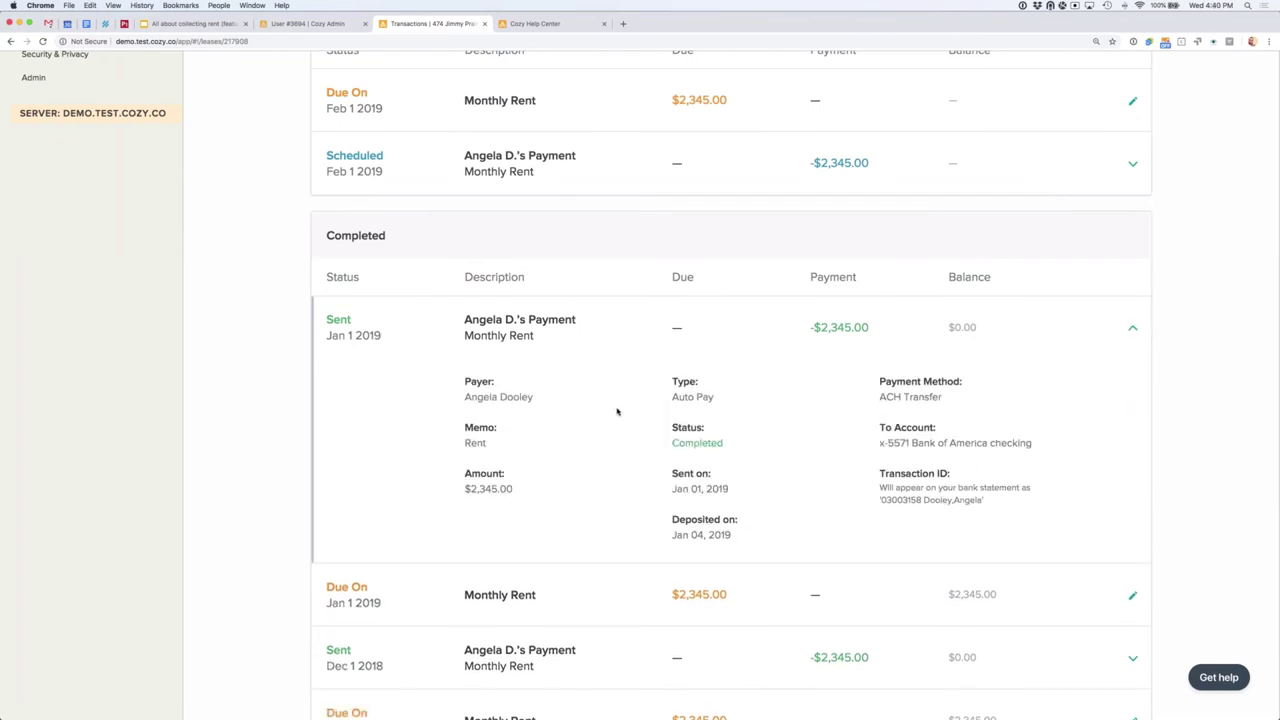
scroll(617, 411, "down", 2)
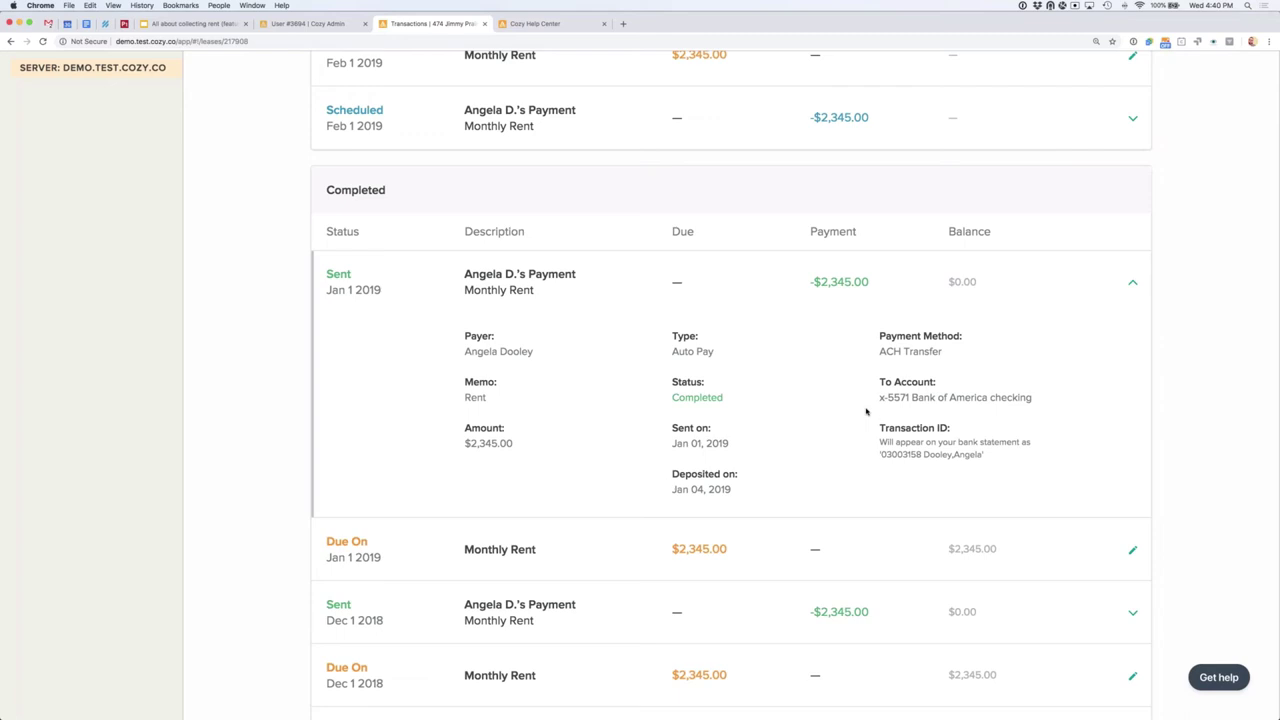
left_click(624, 275)
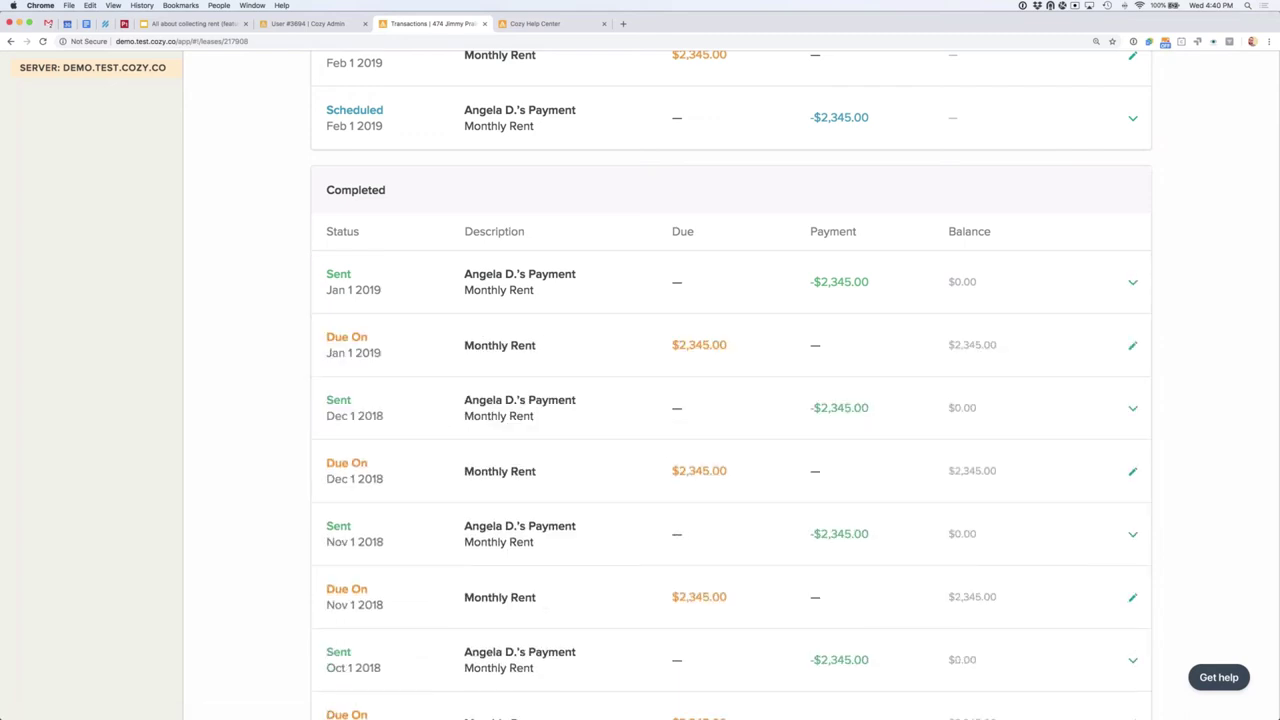
scroll(446, 429, "up", 8)
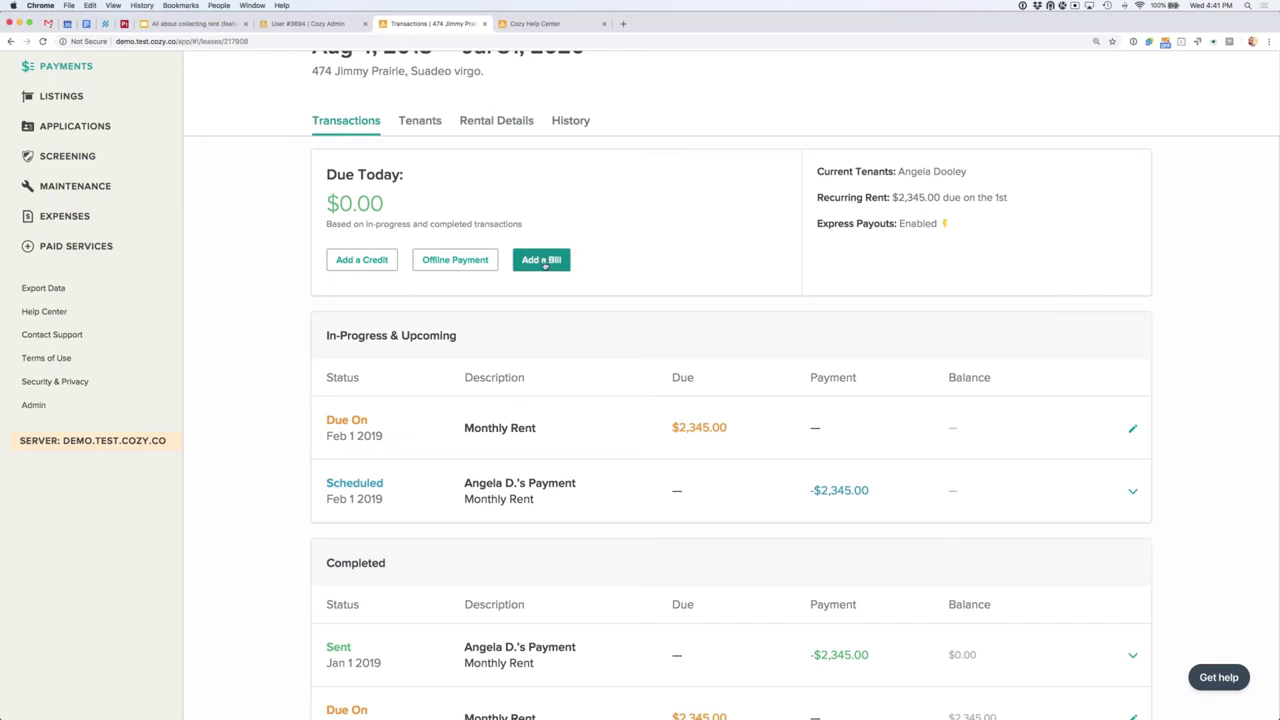
scroll(606, 288, "up", 1)
scroll(606, 288, "up", 1)
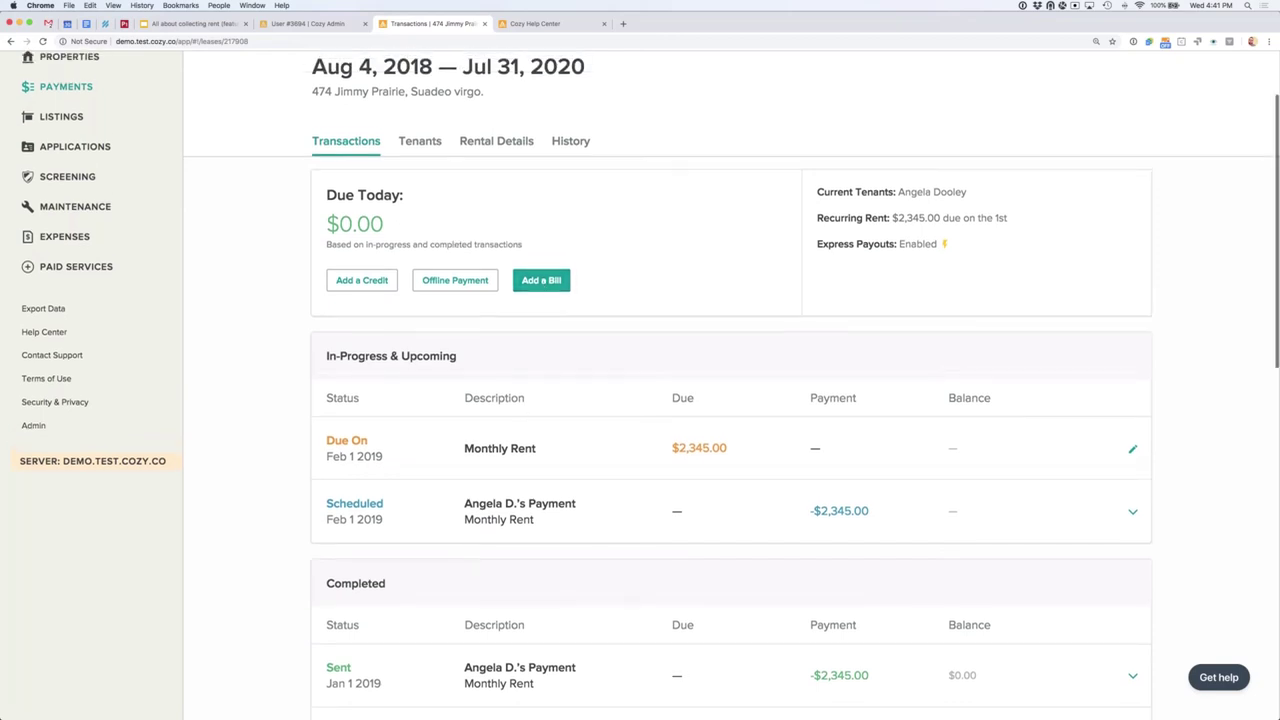
left_click(549, 281)
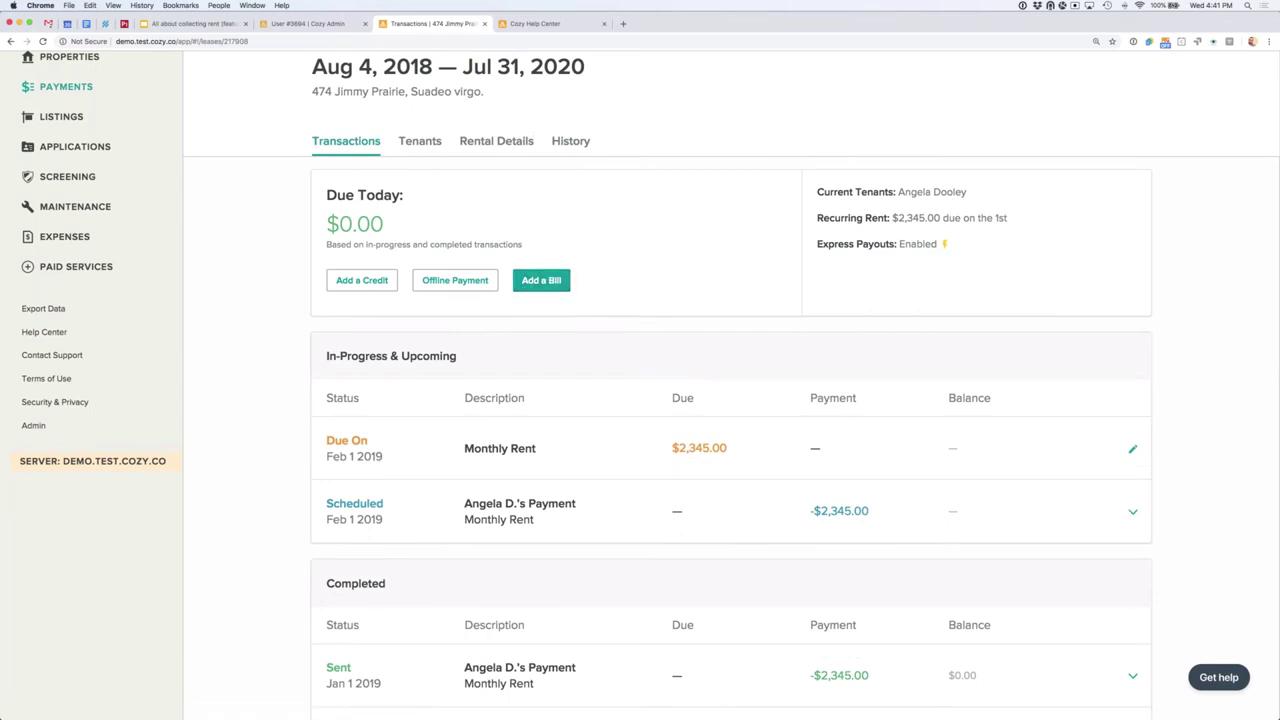